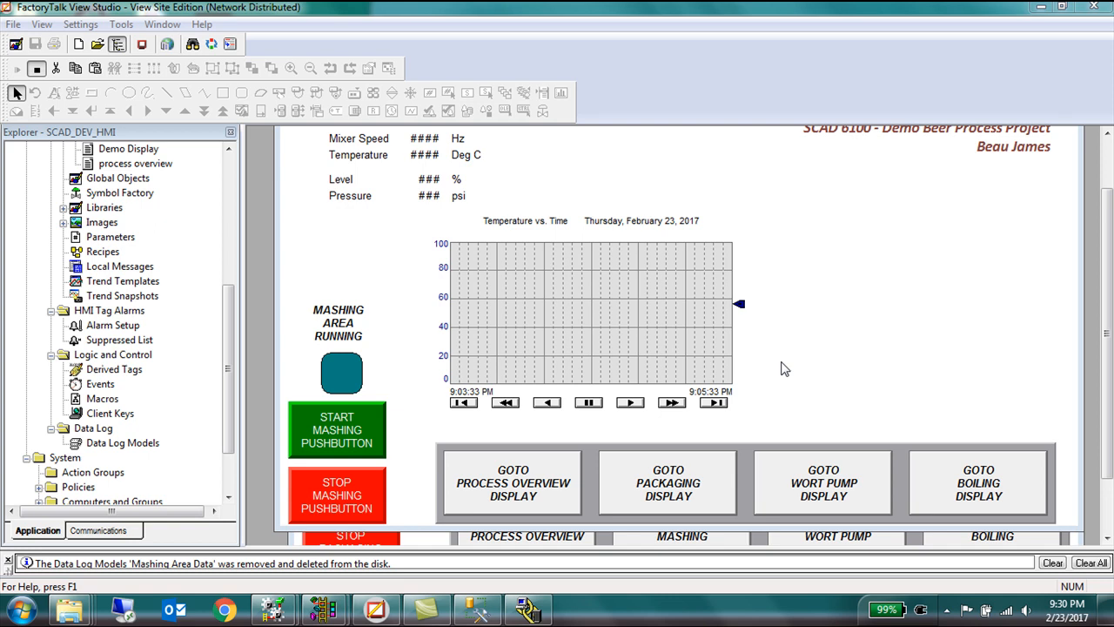
Create a new data log model in the project's Data Log folder and set its storage format to ODBC database.
left_click(567, 5)
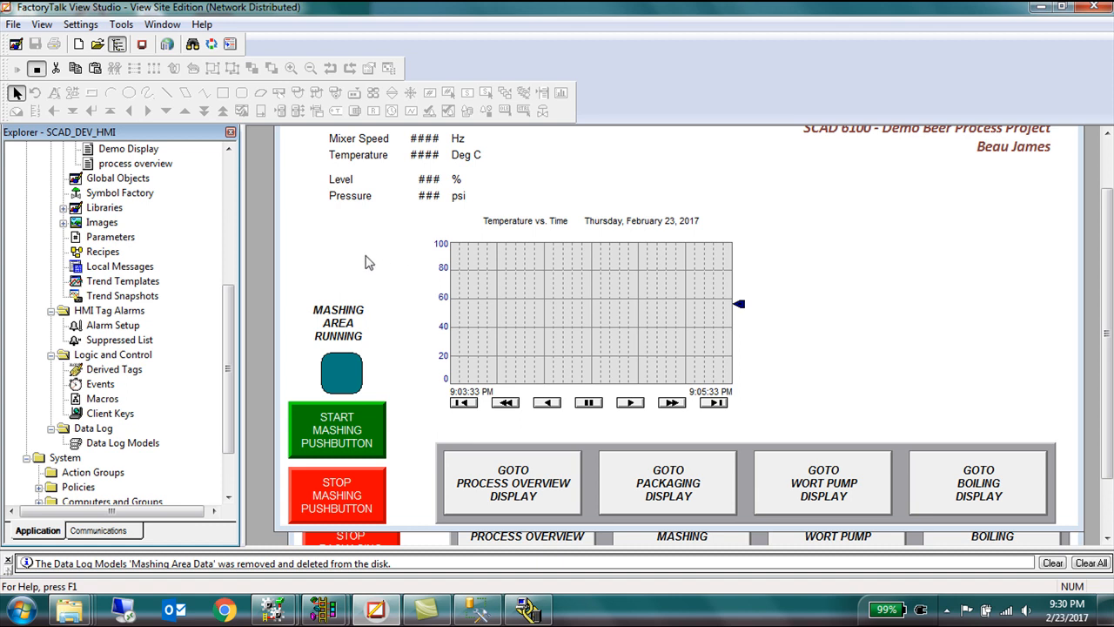
double_click(93, 429)
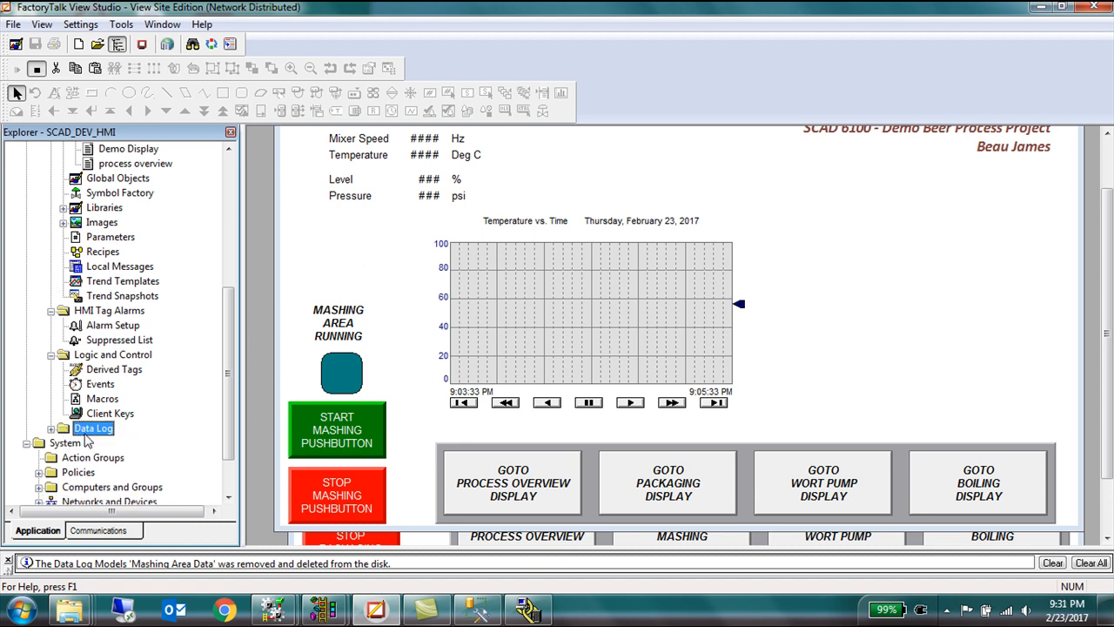
left_click(50, 429)
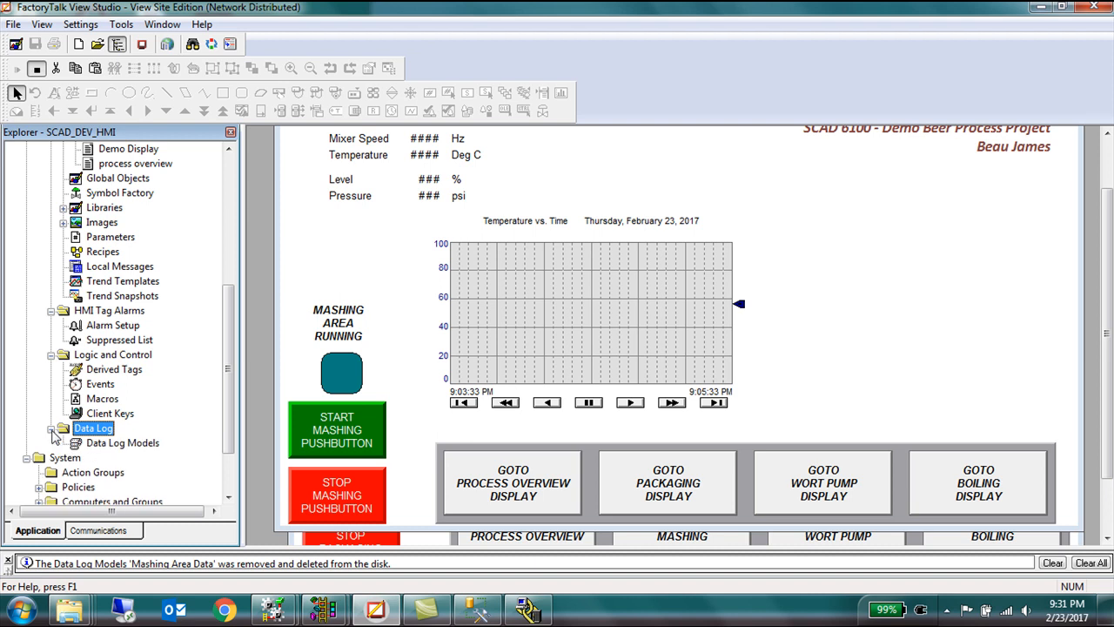
right_click(108, 447)
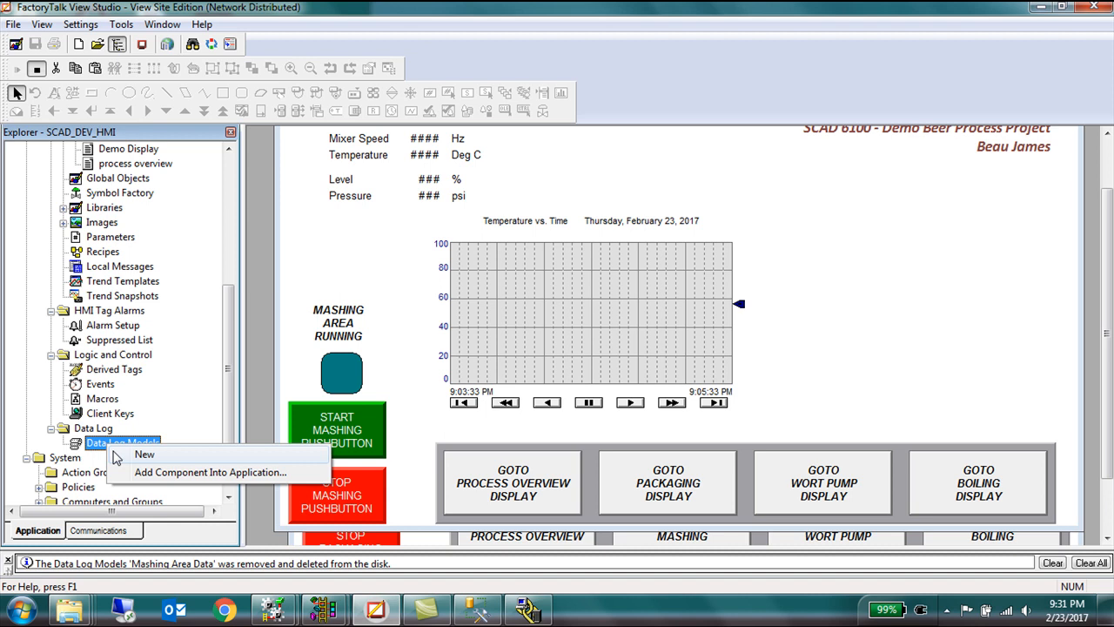
left_click(116, 456)
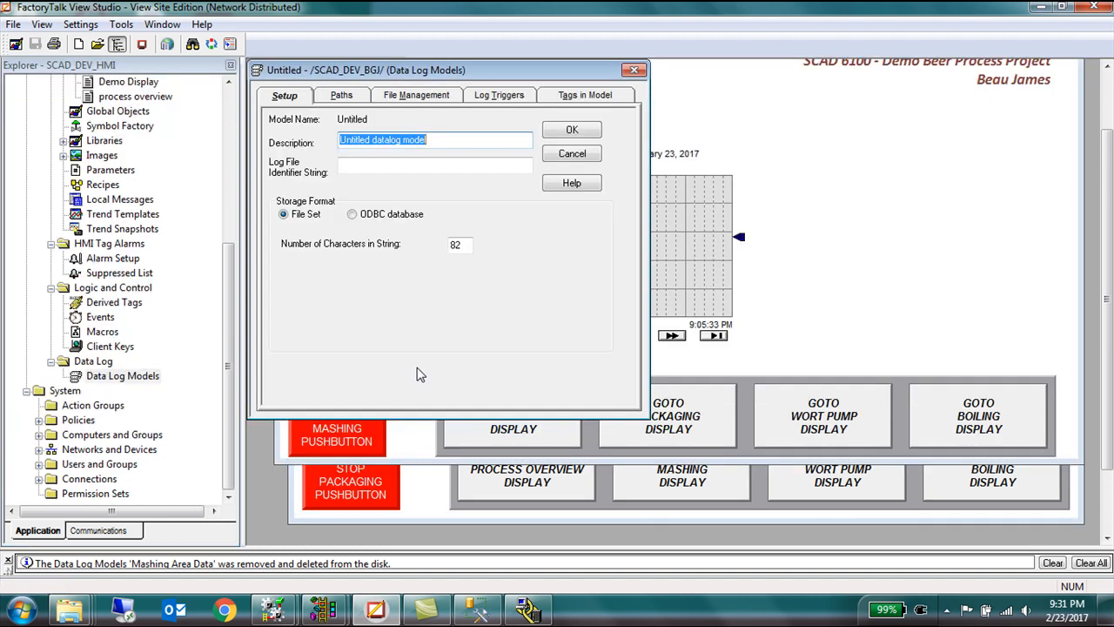
left_click(353, 215)
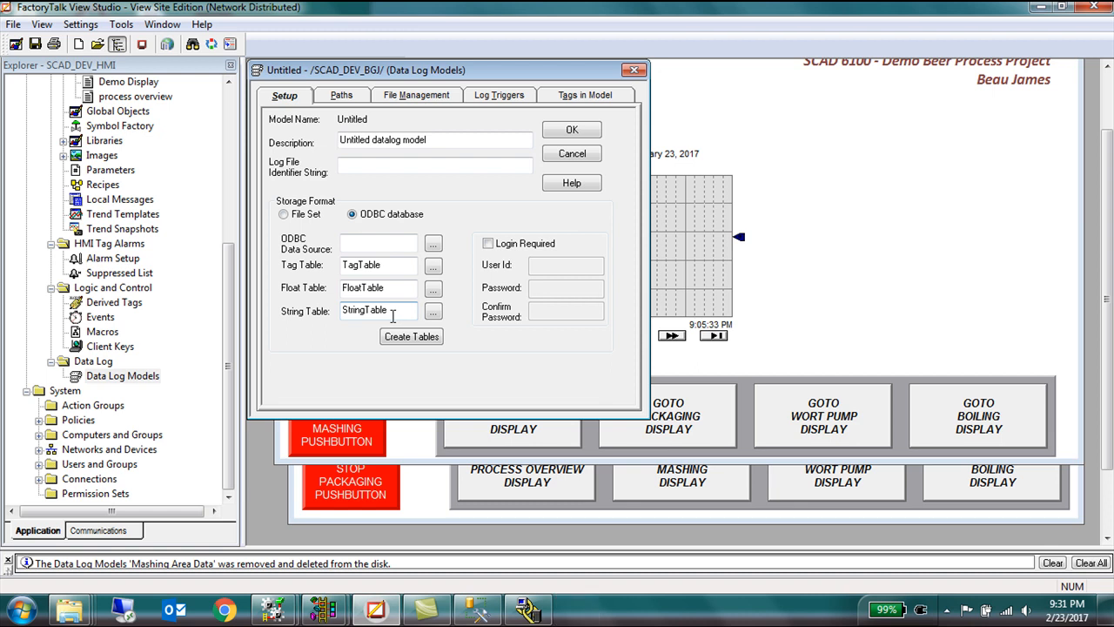
Begin creating a new system data source with the SQL Server driver for the model's ODBC data source.
left_click(374, 242)
left_click(432, 245)
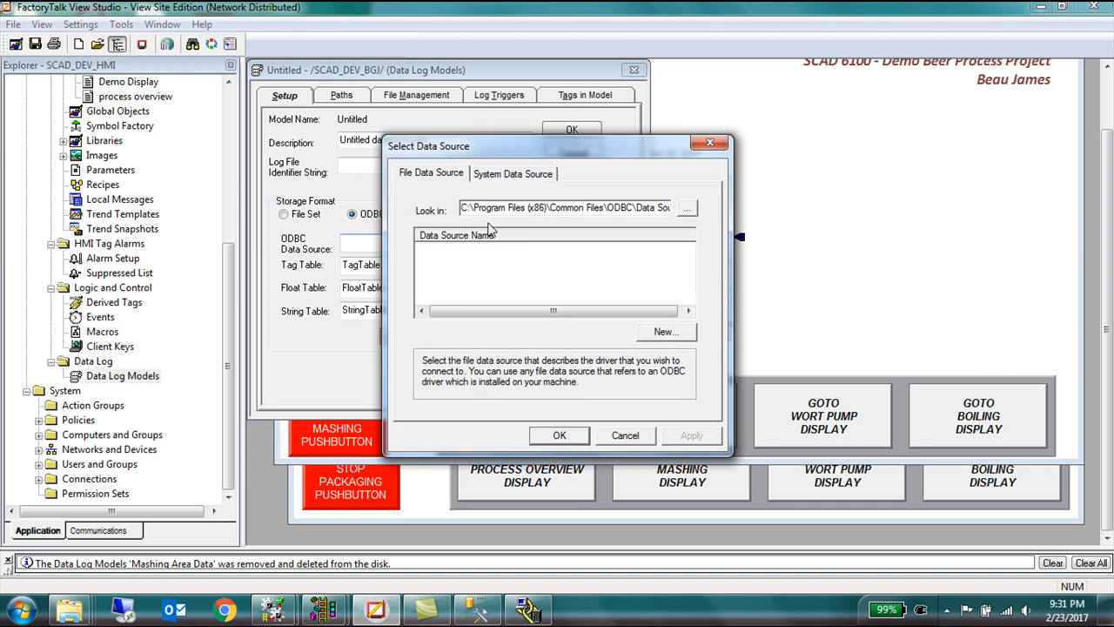
left_click(504, 177)
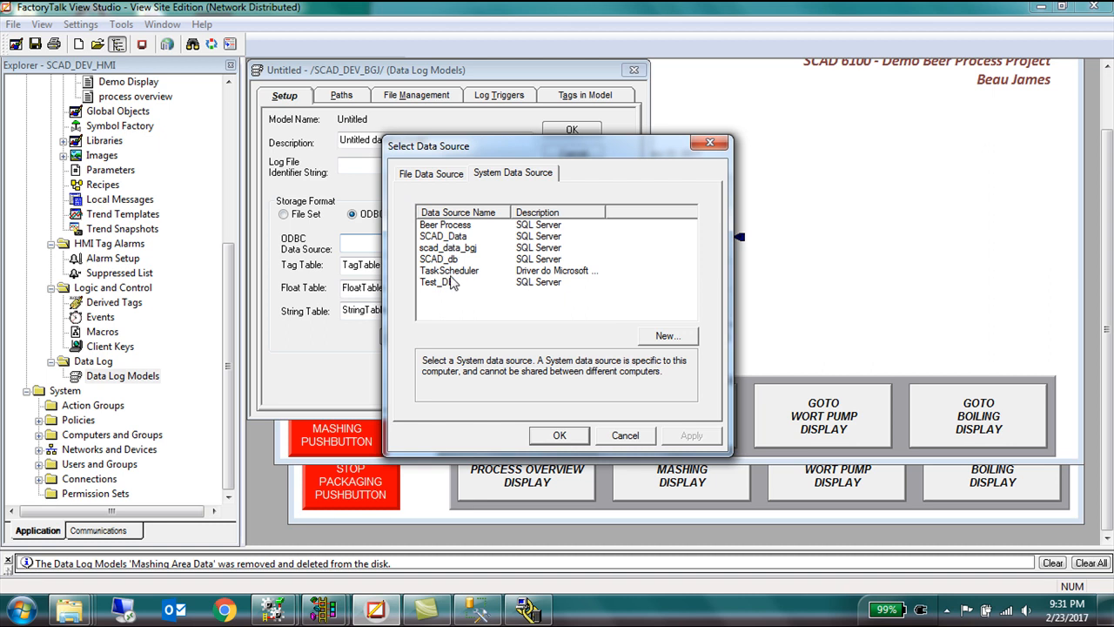
left_click(664, 337)
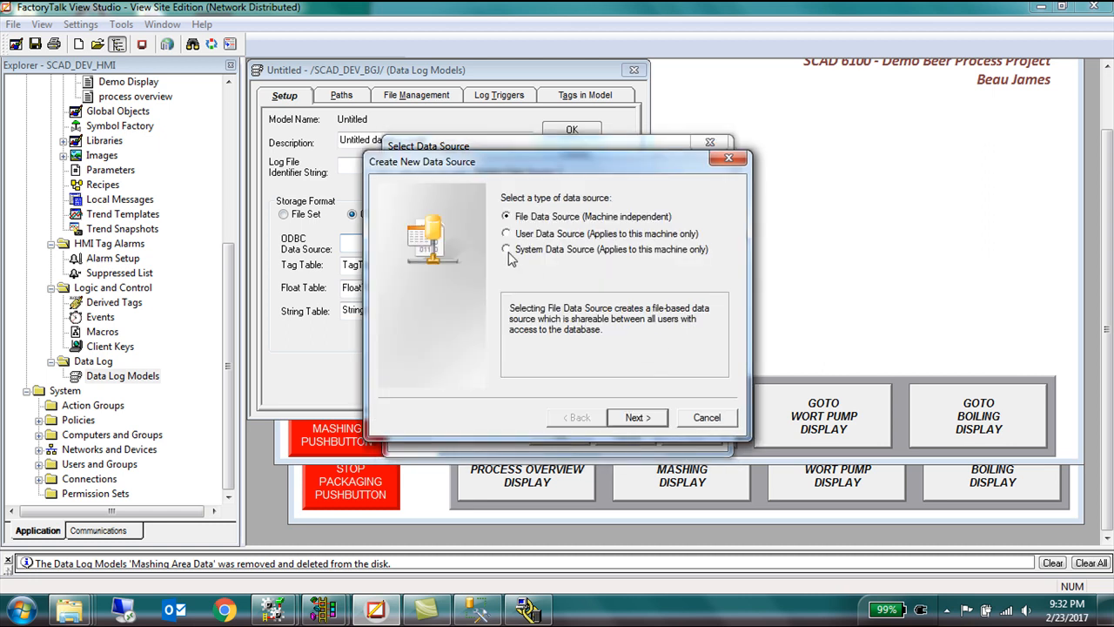
left_click(507, 251)
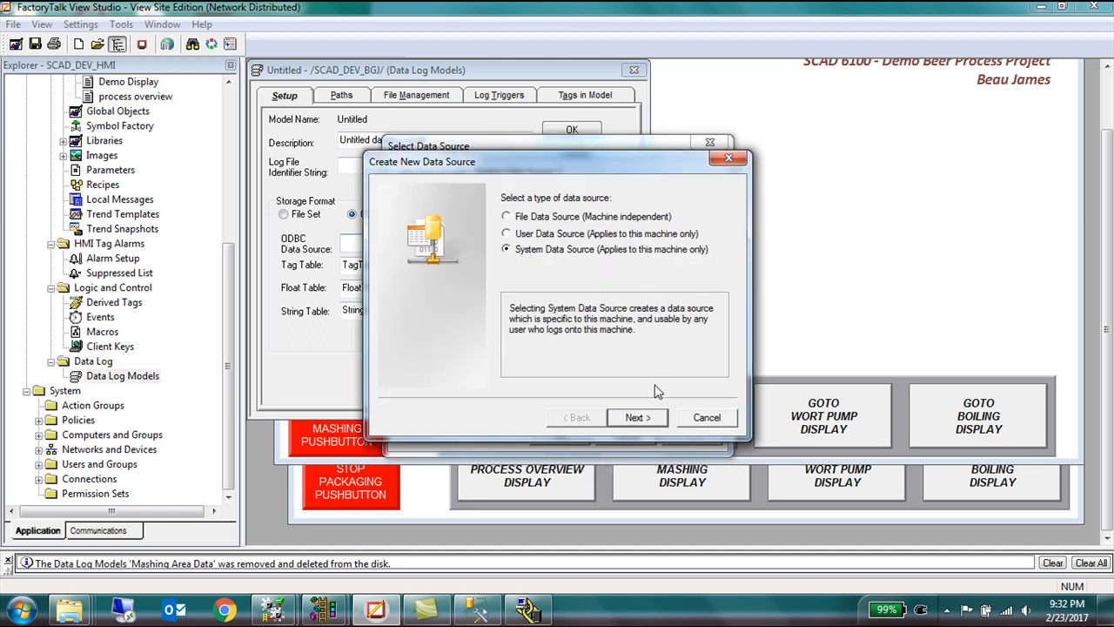
left_click(636, 416)
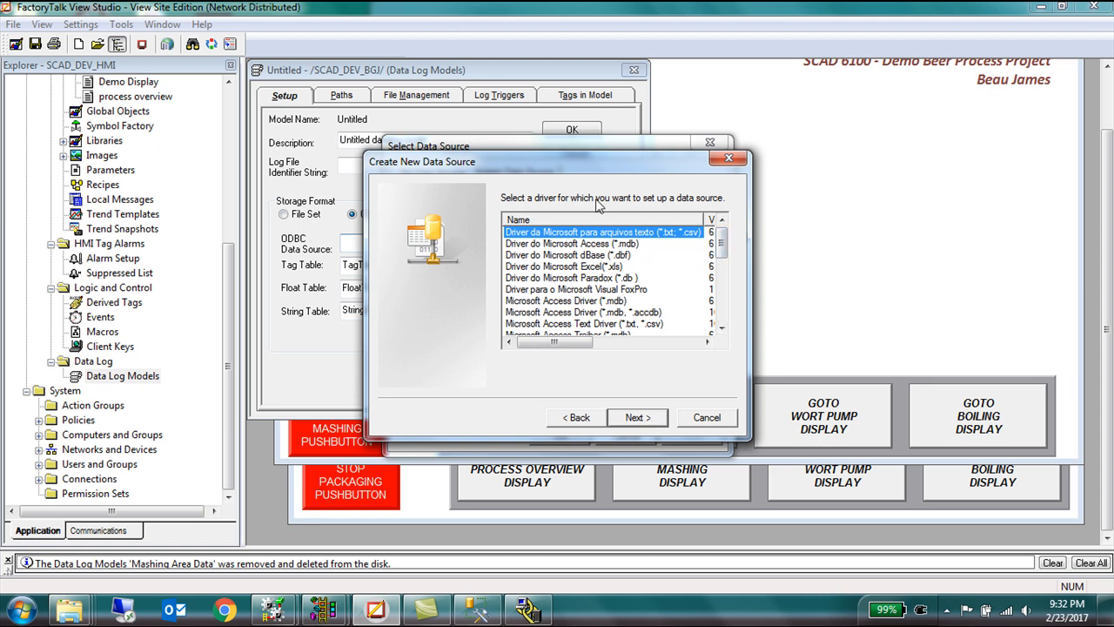
left_click_drag(723, 246, 726, 309)
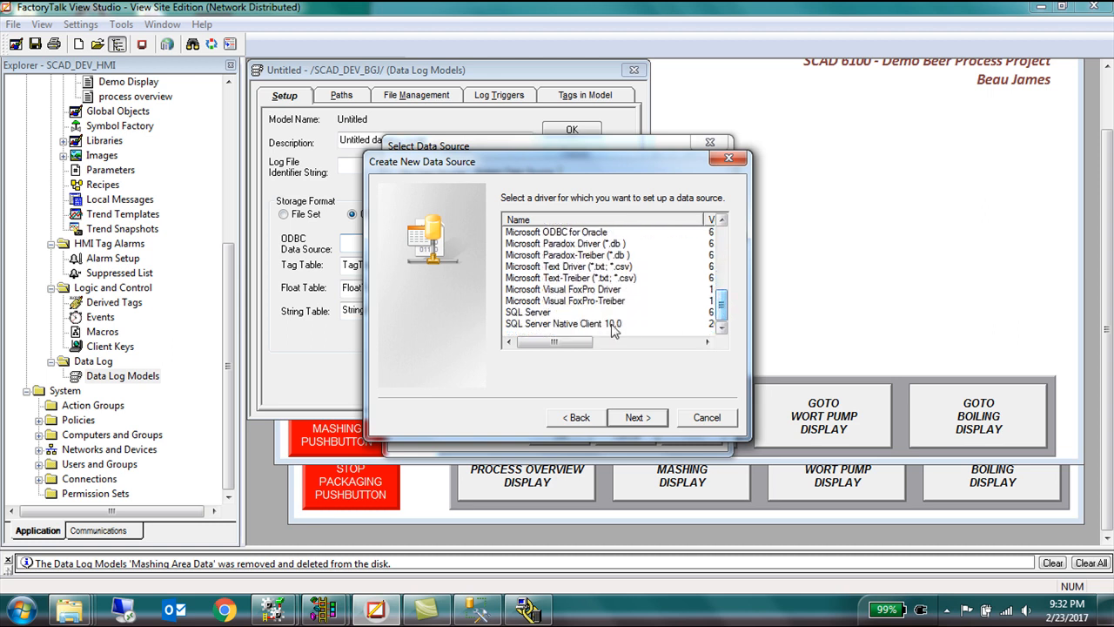
left_click(525, 312)
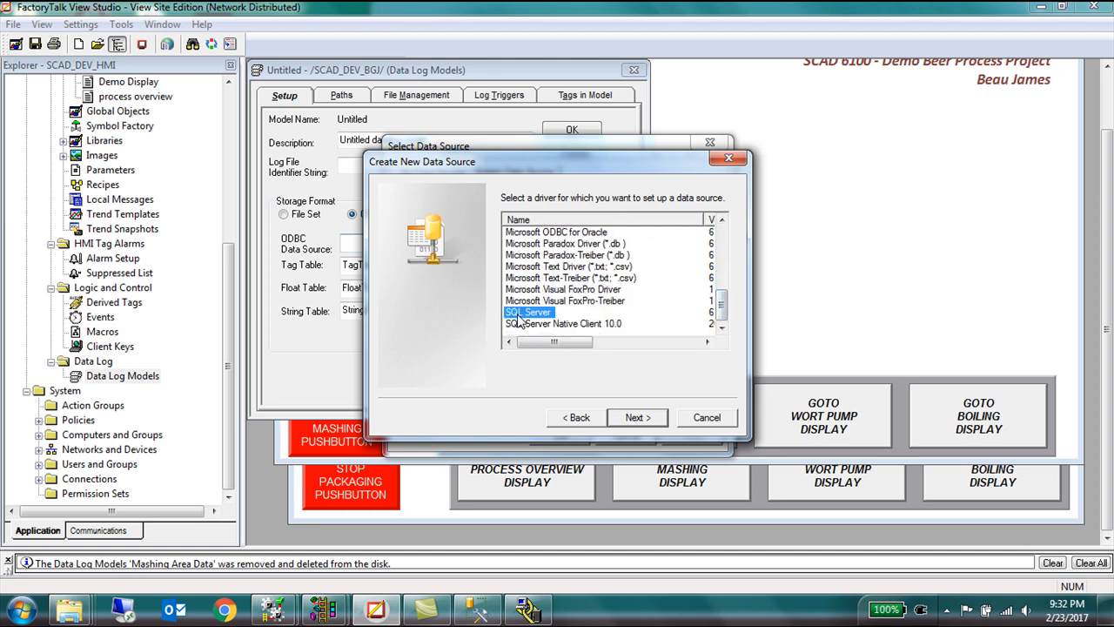
left_click(645, 421)
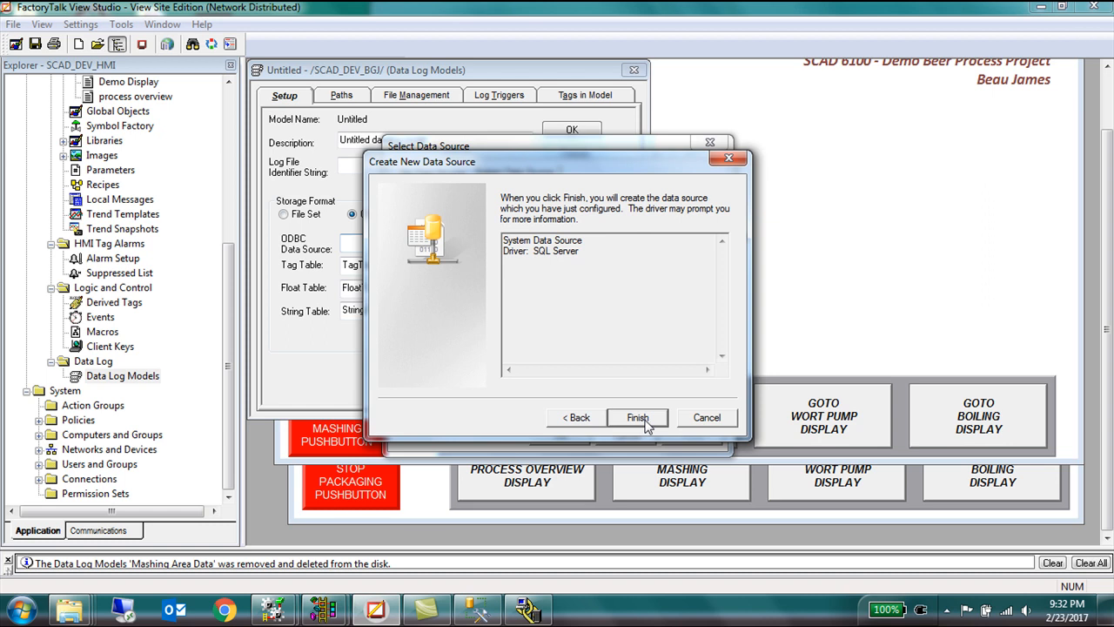
left_click(646, 423)
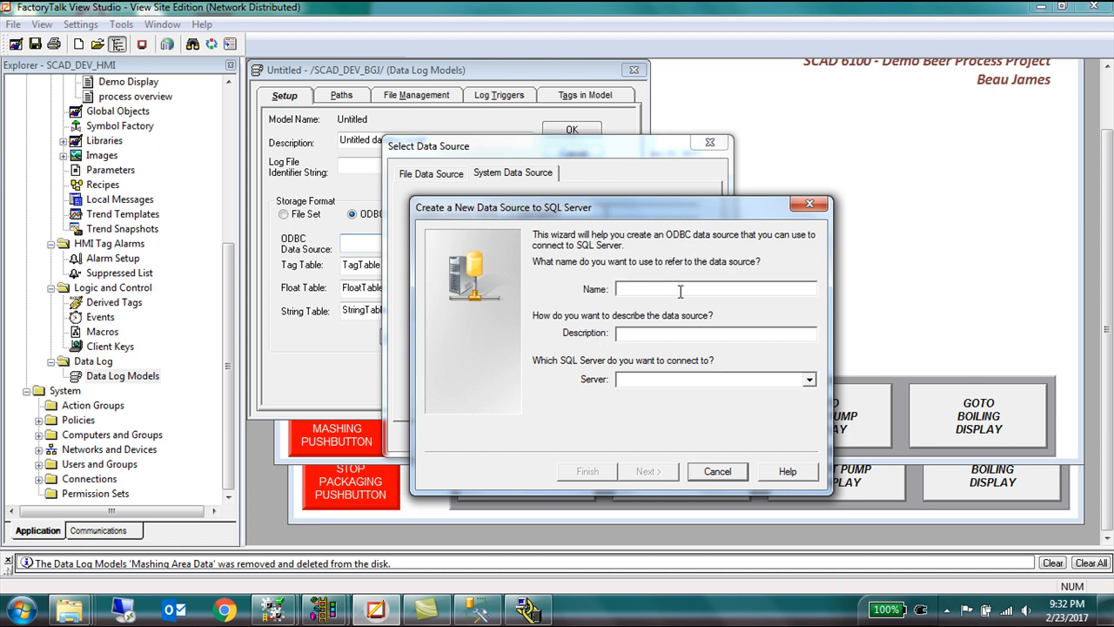
Name the new data source scad_data_bgj and describe it as Mashing Area Data.
type("scad")
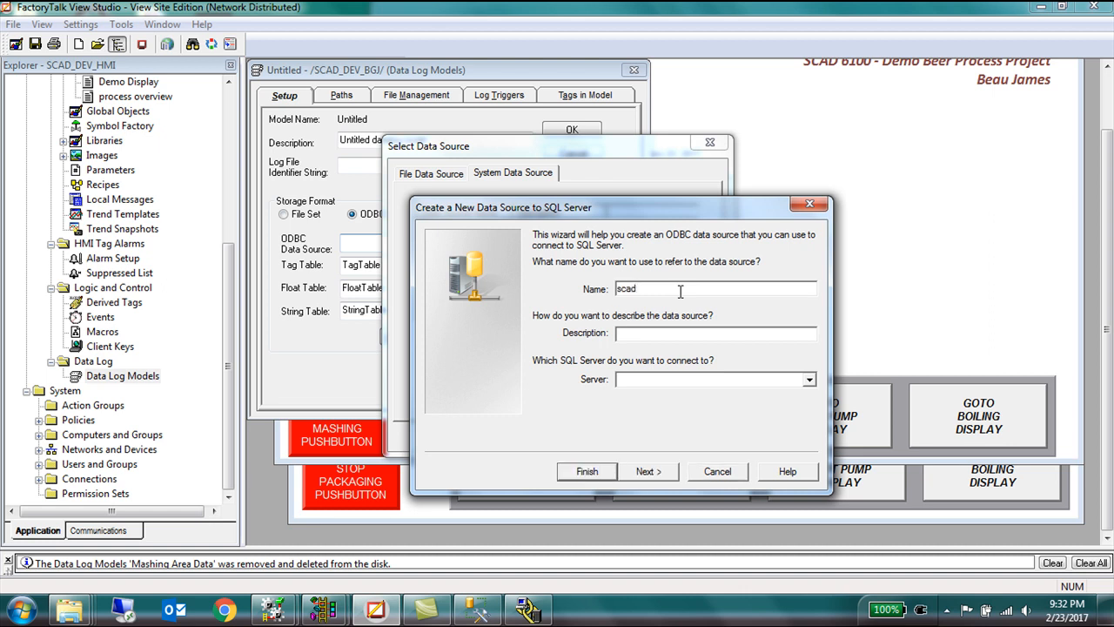
type("_data_bgj")
left_click(659, 331)
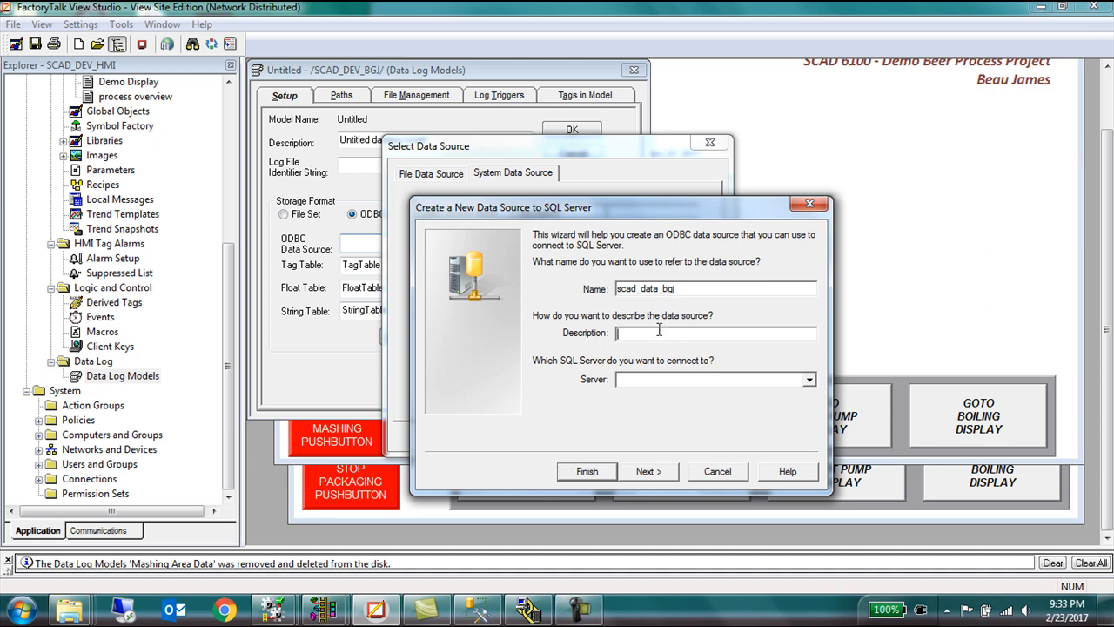
type("Mashing")
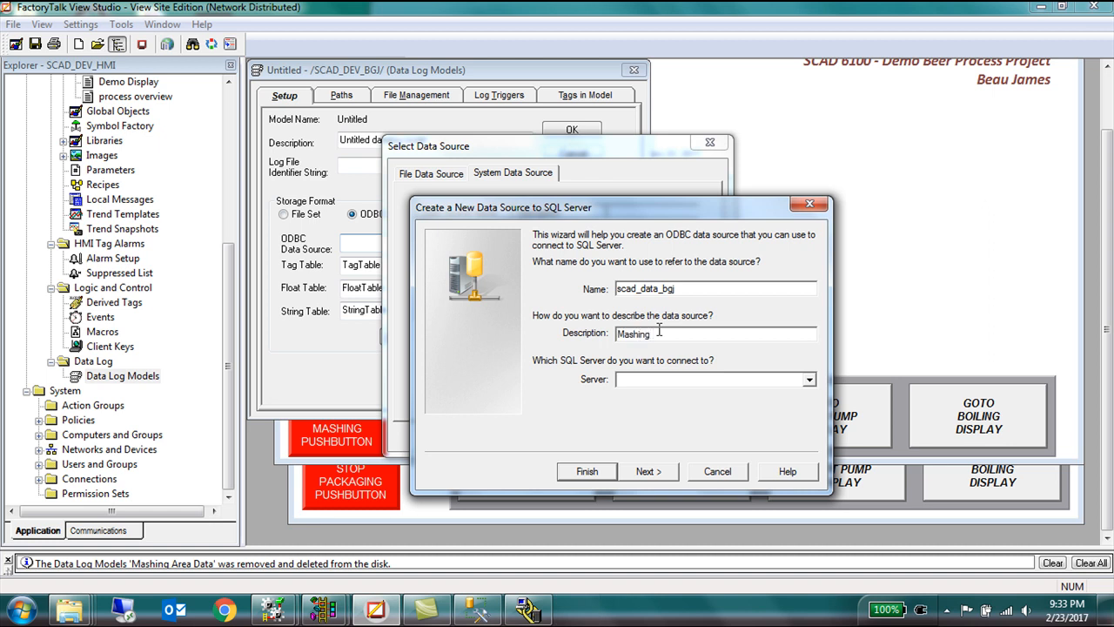
type(" Area Data")
Connect the data source to the SQL Server DOFL16-R9RVYXN\FTVIEWX64TAGDB and overwrite the existing data source of the same name.
left_click(804, 381)
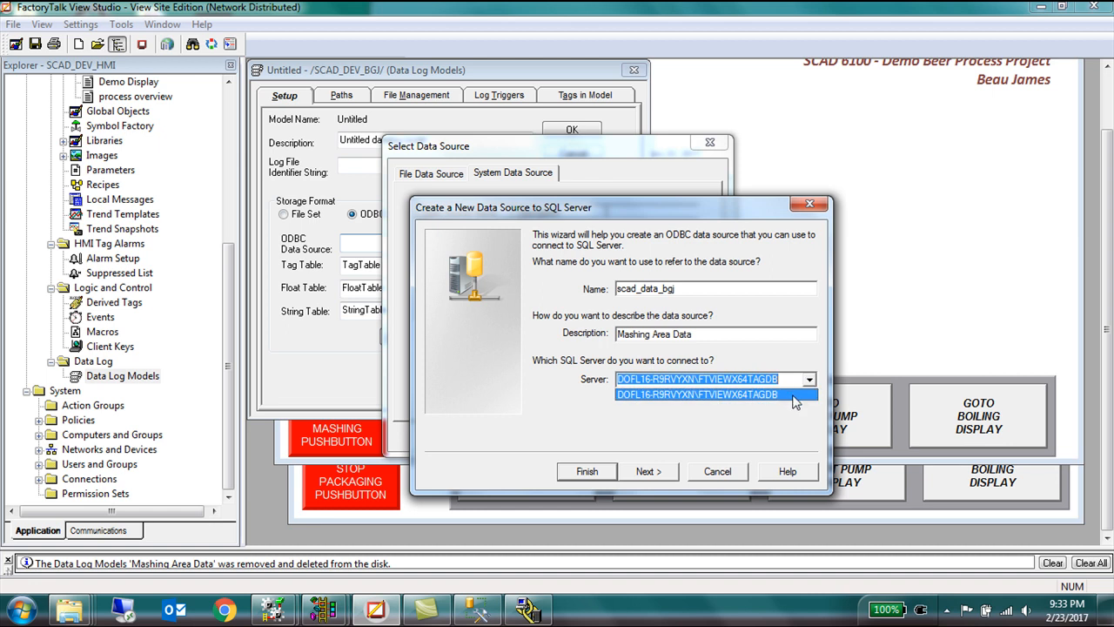
left_click(794, 401)
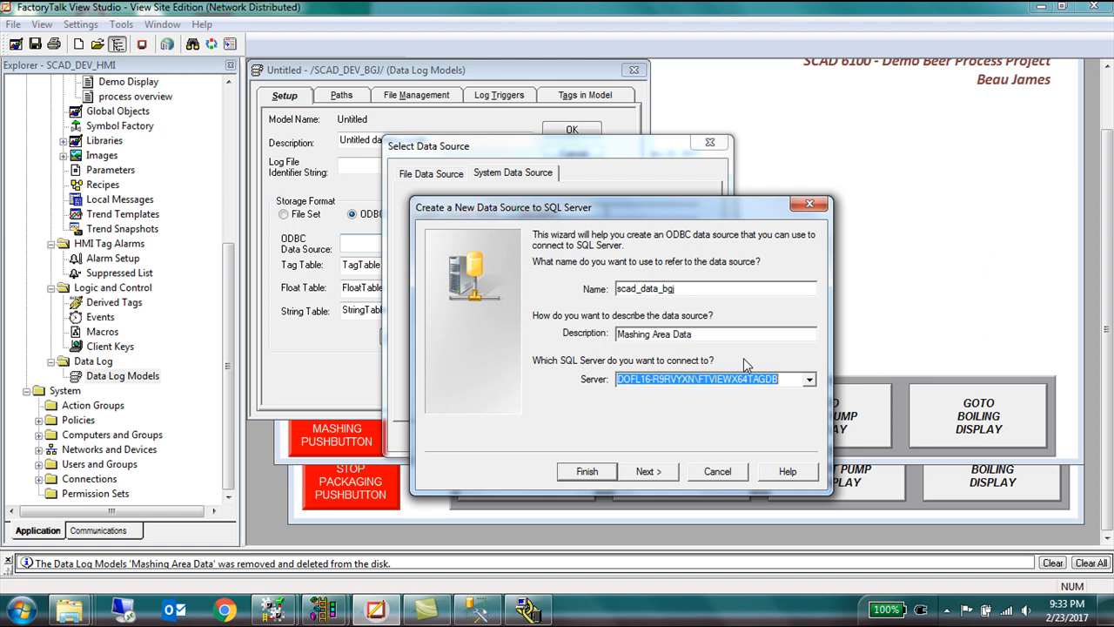
left_click(648, 473)
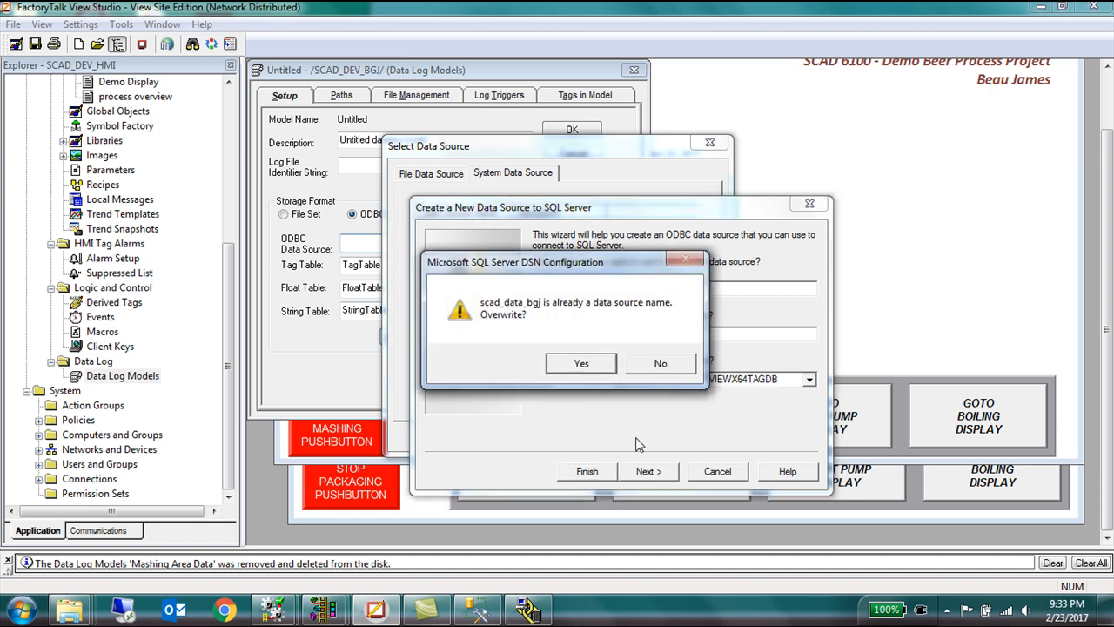
left_click(583, 364)
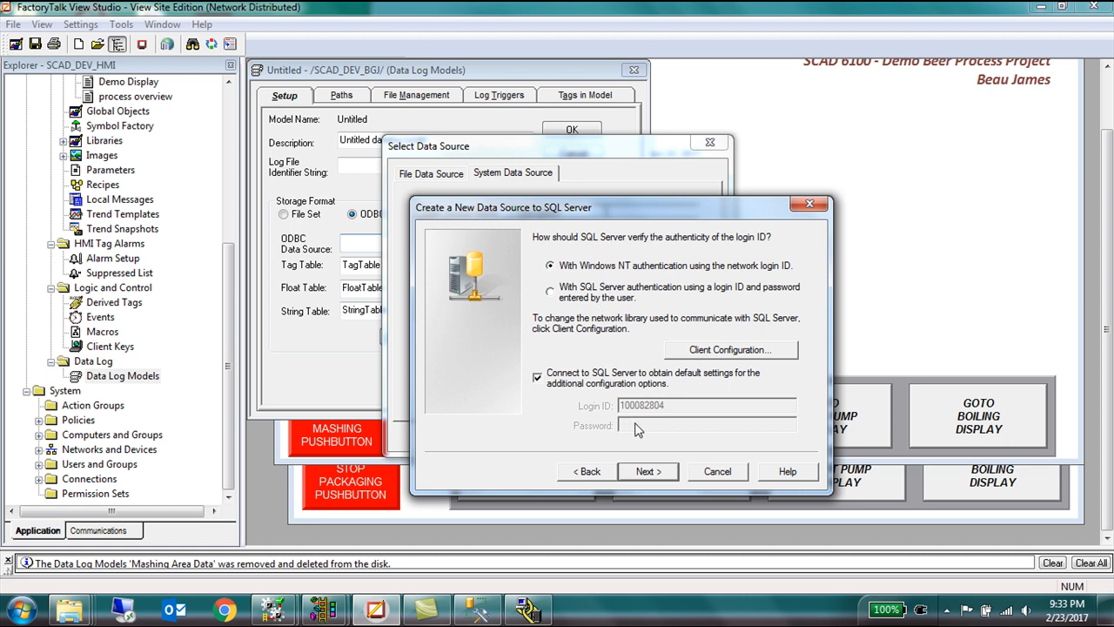
Keep Windows NT authentication, change the default database to SCAD_BGJ, and finish the wizard with the remaining default options.
left_click(673, 478)
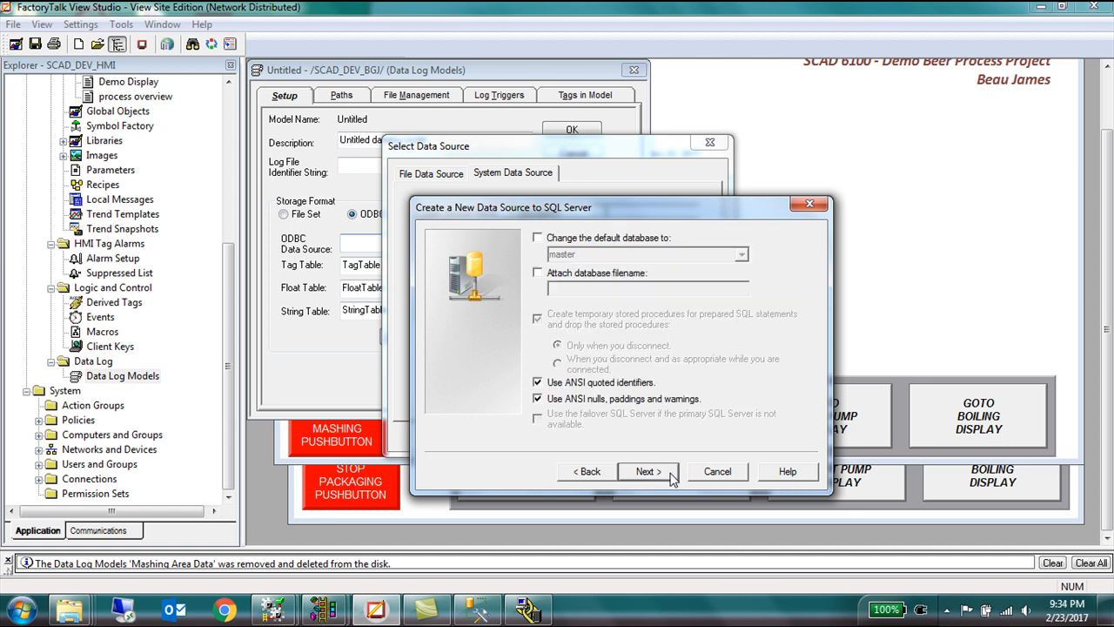
left_click(538, 238)
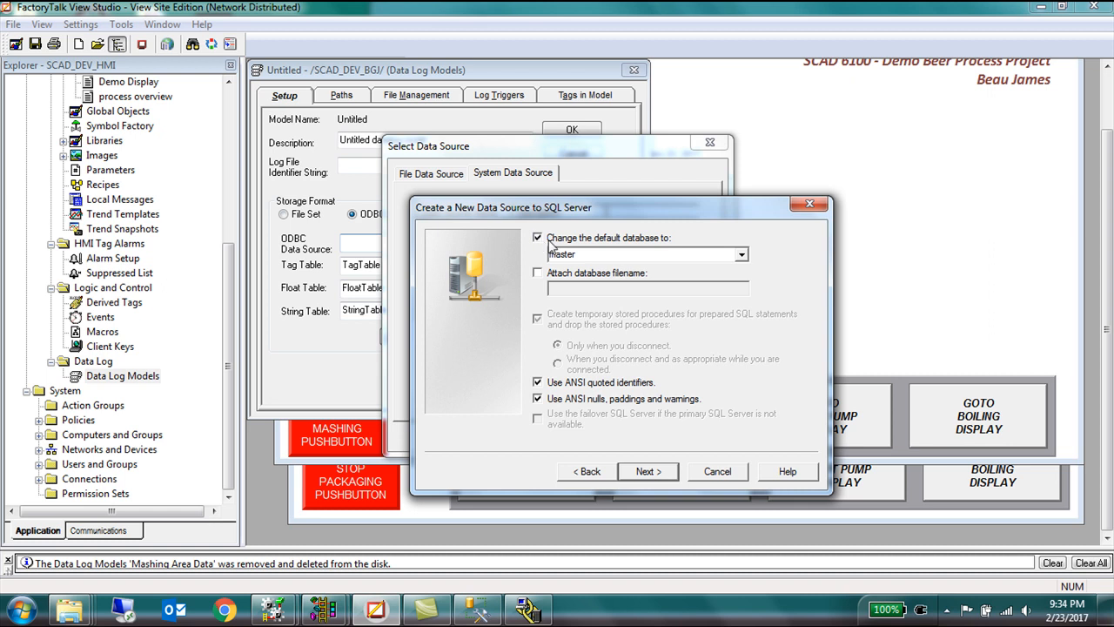
left_click(741, 255)
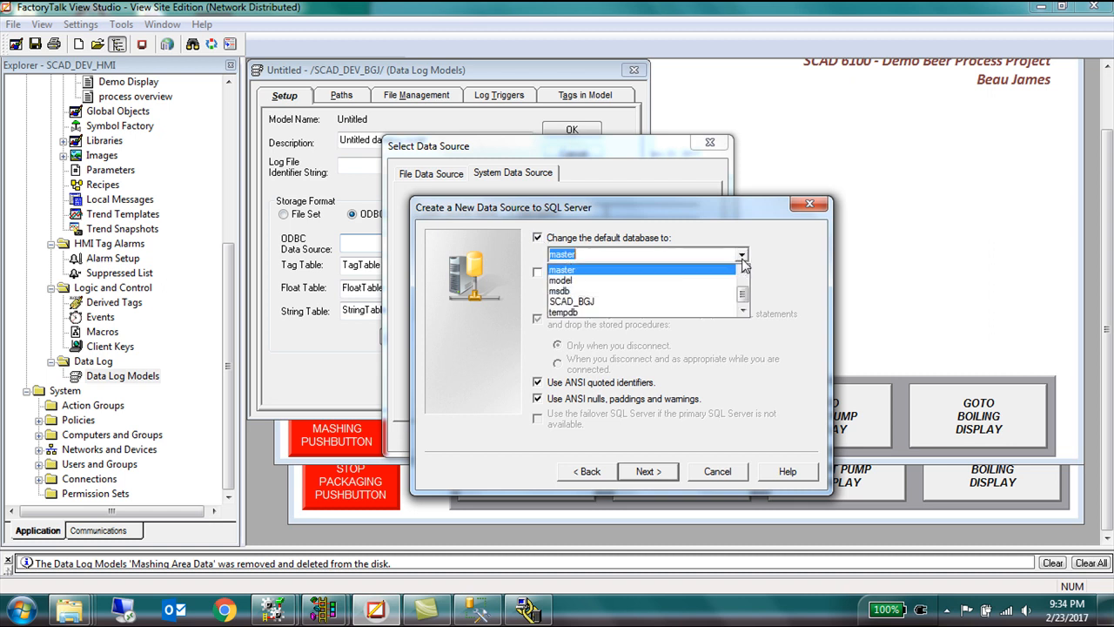
left_click(601, 302)
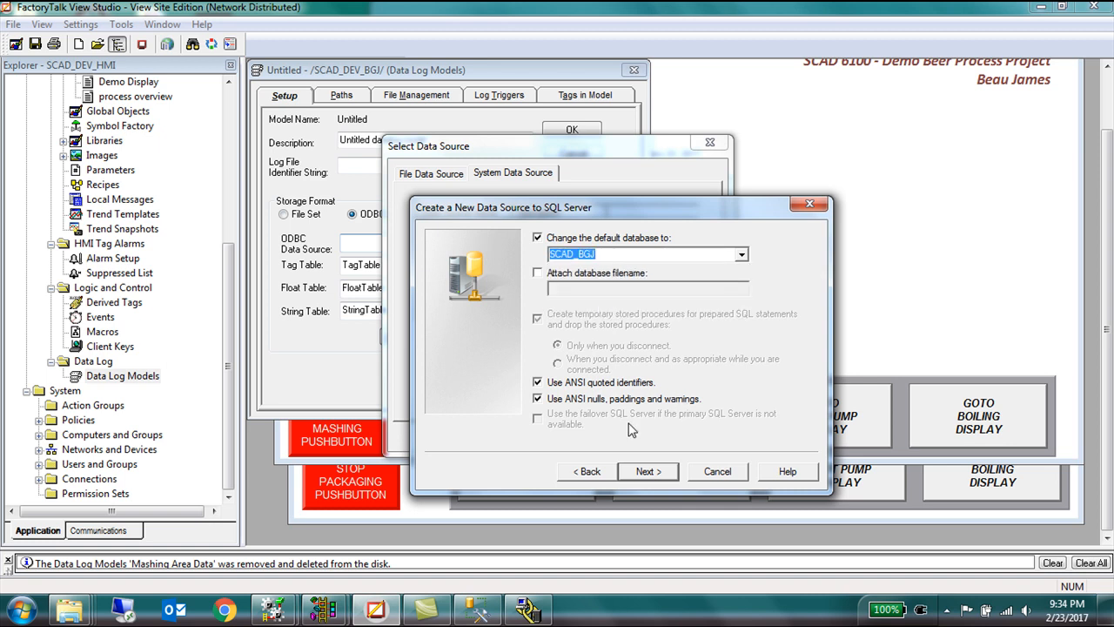
left_click(648, 471)
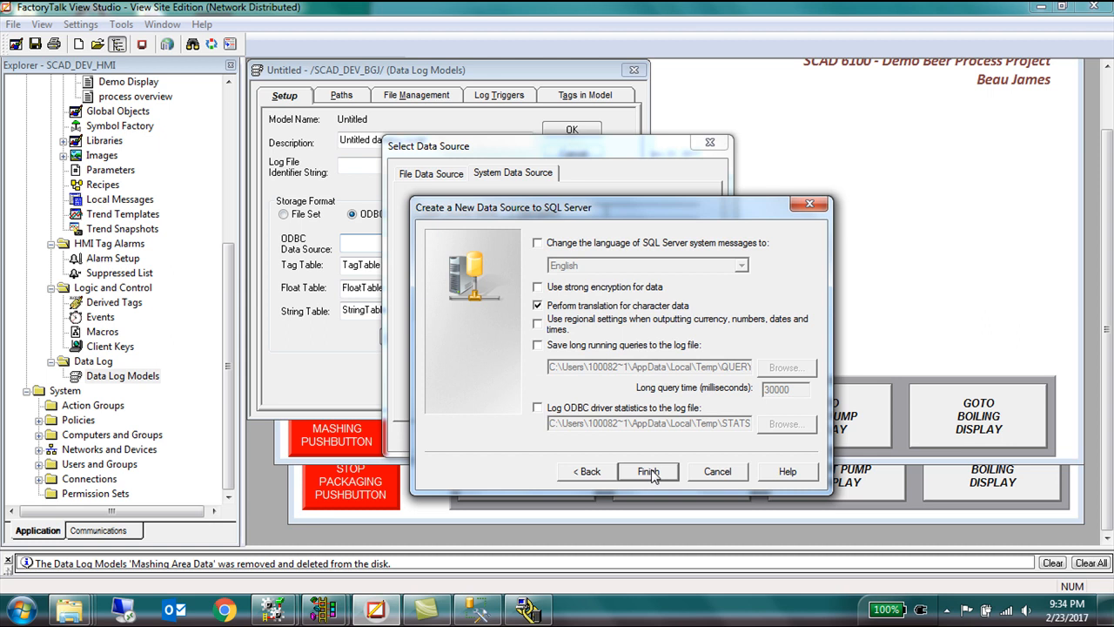
left_click(648, 472)
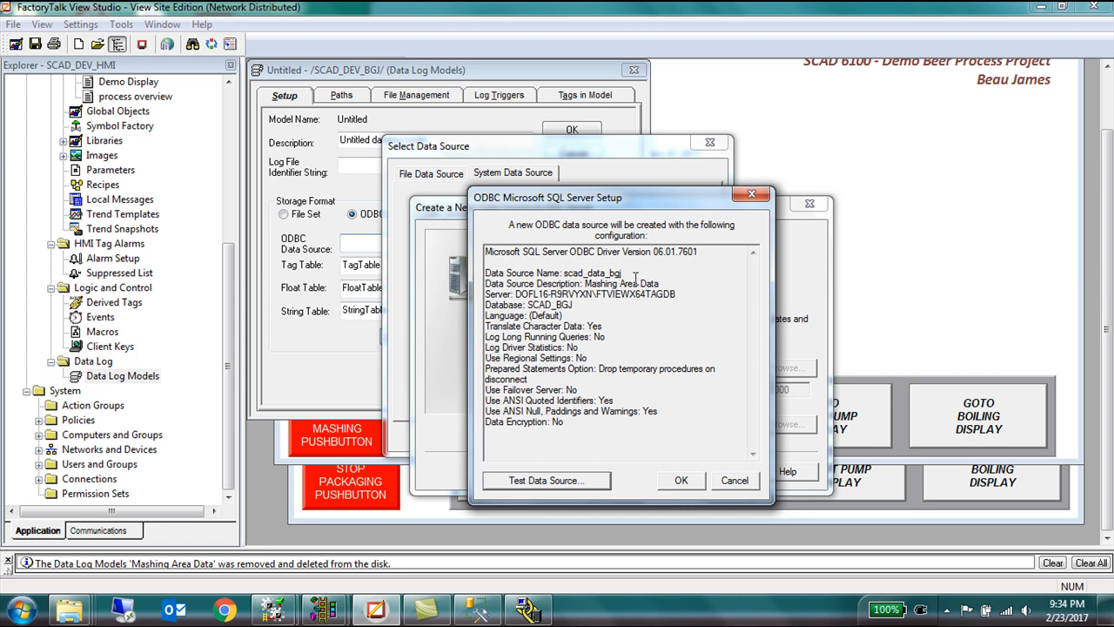
Review the data source name and database in the configuration summary and test the data source connection.
left_click_drag(631, 275, 562, 278)
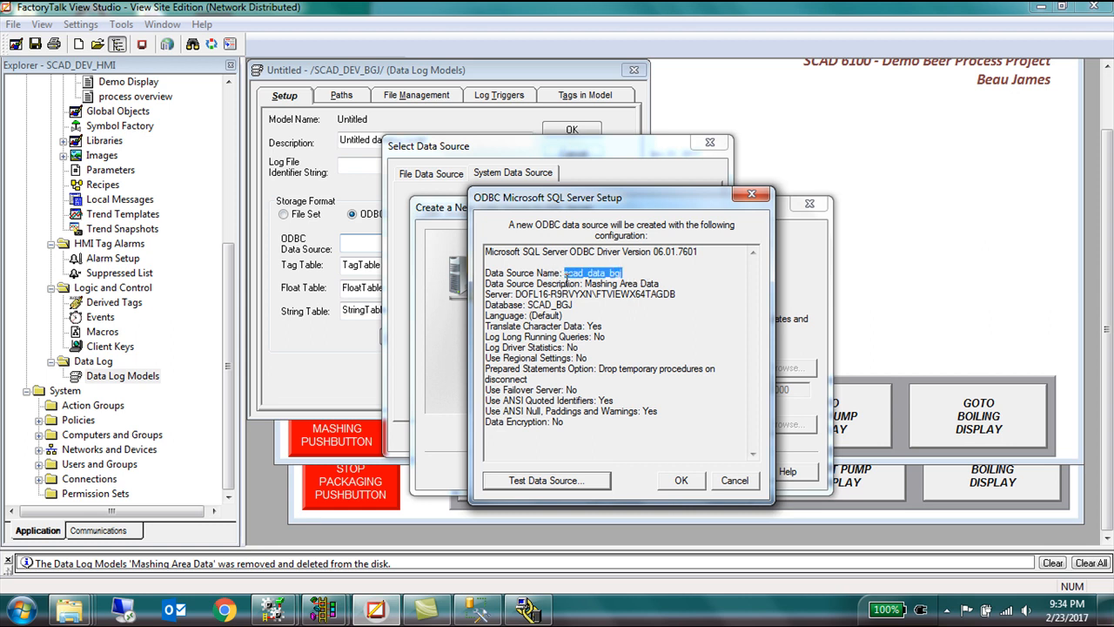
left_click_drag(661, 283, 528, 304)
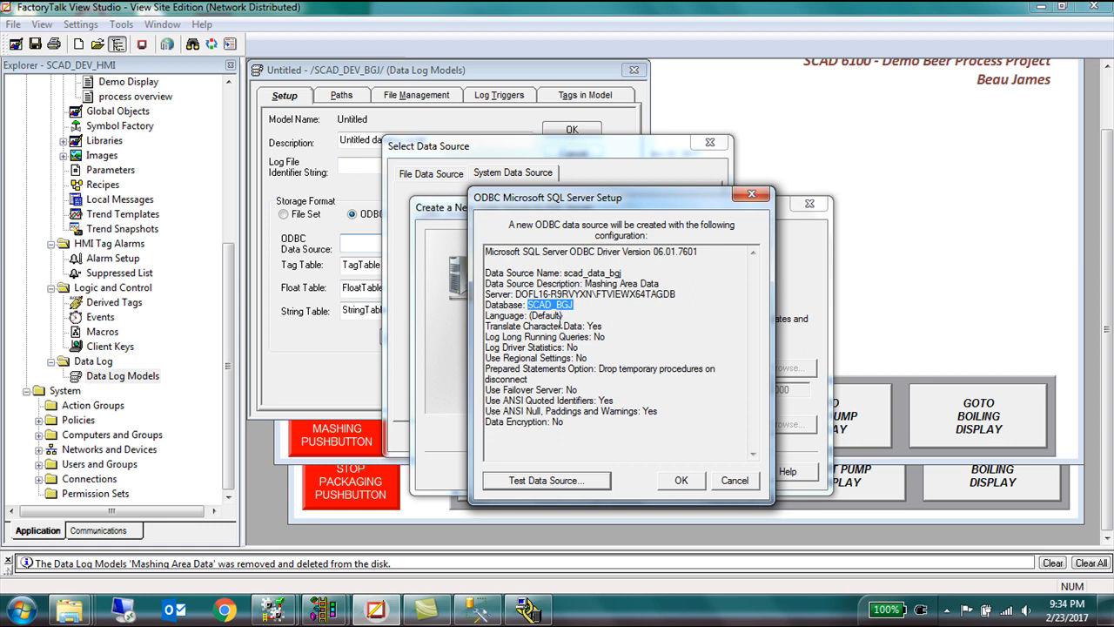
left_click(562, 481)
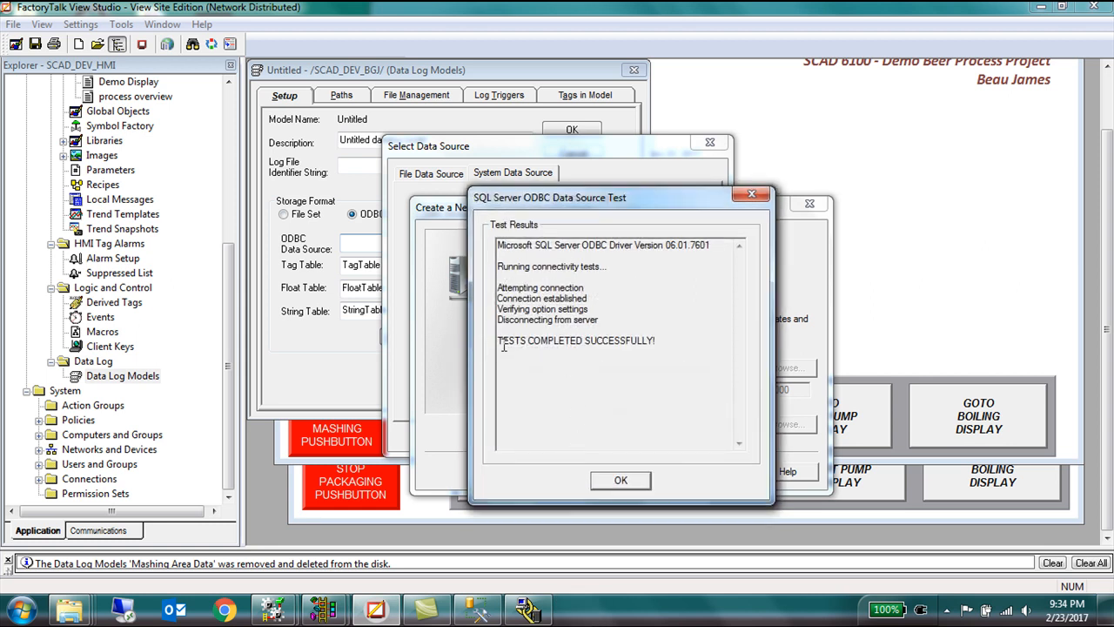
left_click(618, 482)
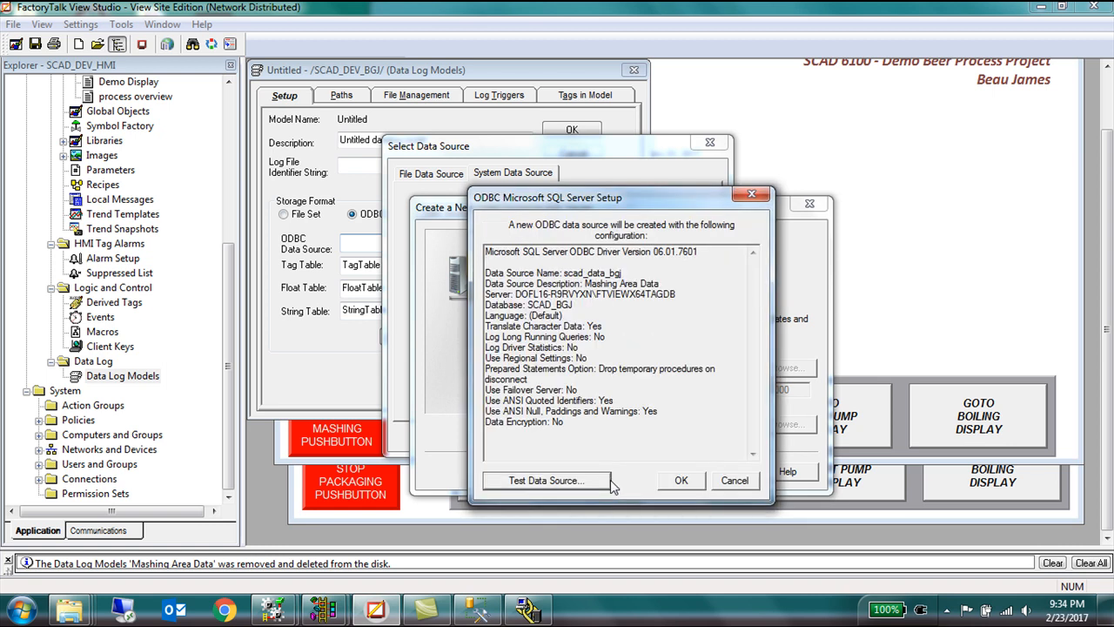
Accept the SQL Server configuration and assign scad_data_bgj as the data log model's ODBC data source.
left_click(682, 481)
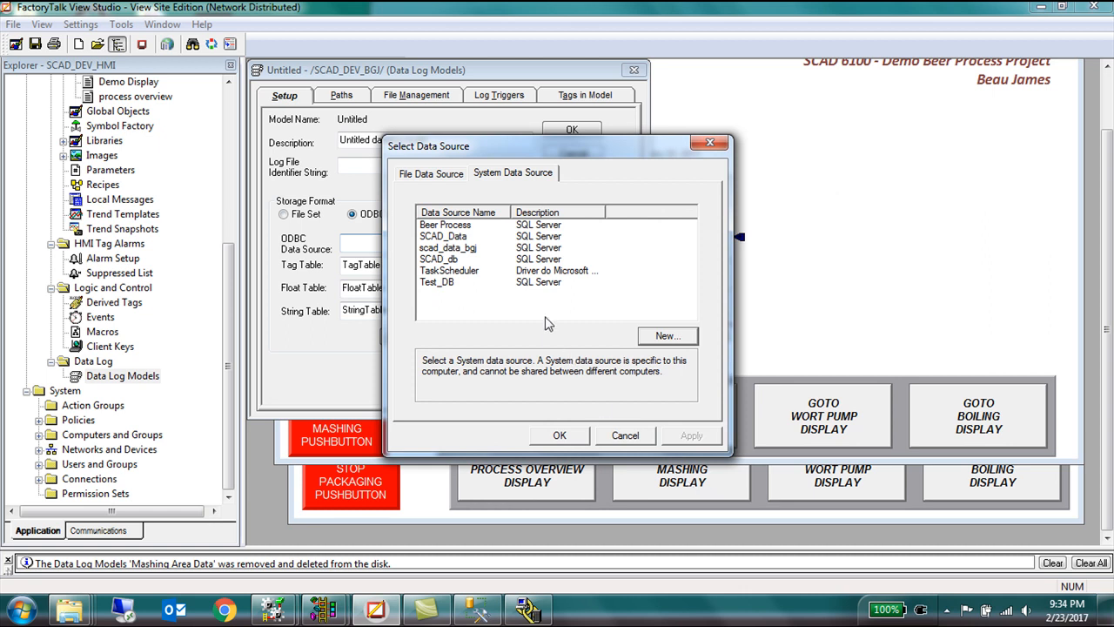
left_click(469, 252)
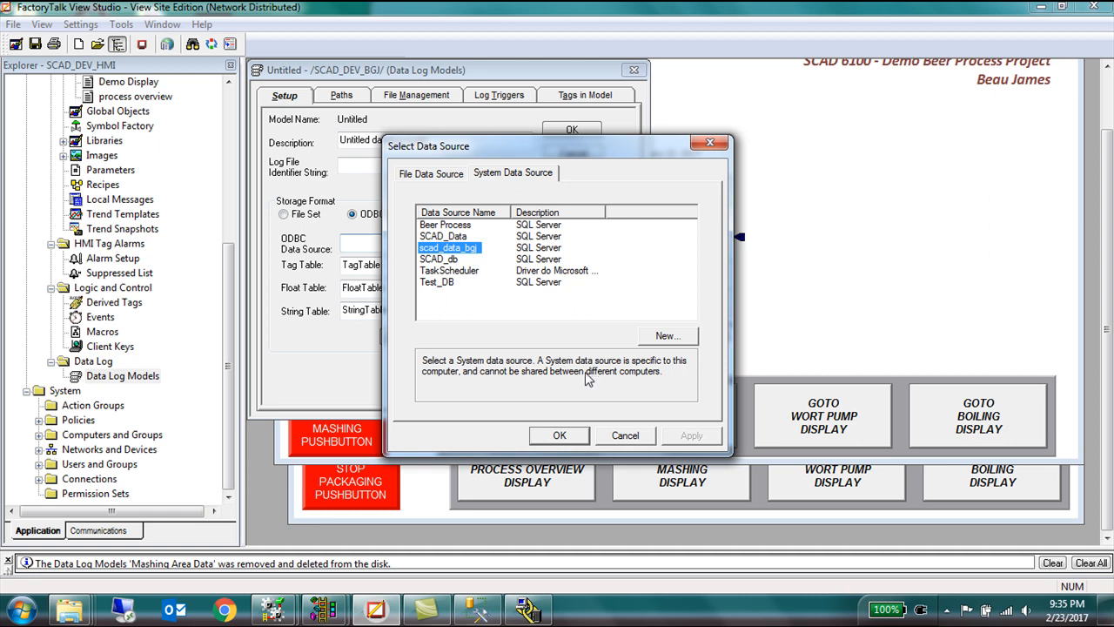
left_click(560, 436)
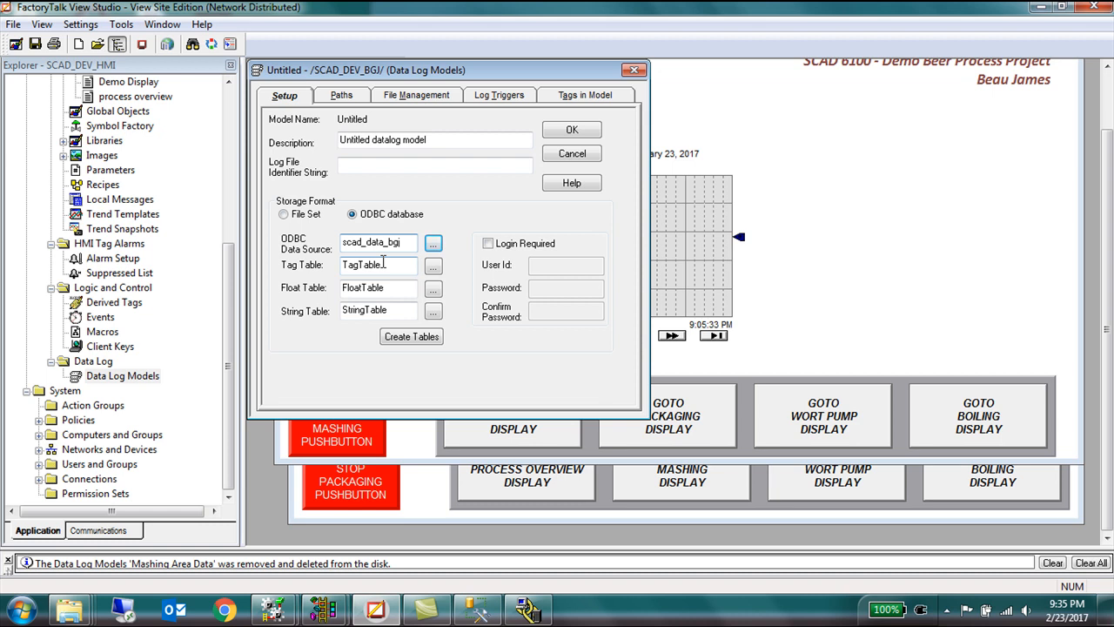
Rename the float table as ValueTable and create the ODBC tables for the data log model.
left_click(394, 307)
left_click(361, 294)
key("BackSpace")
key("BackSpace")
key("BackSpace")
key("BackSpace")
key("BackSpace")
type("Value")
left_click(419, 336)
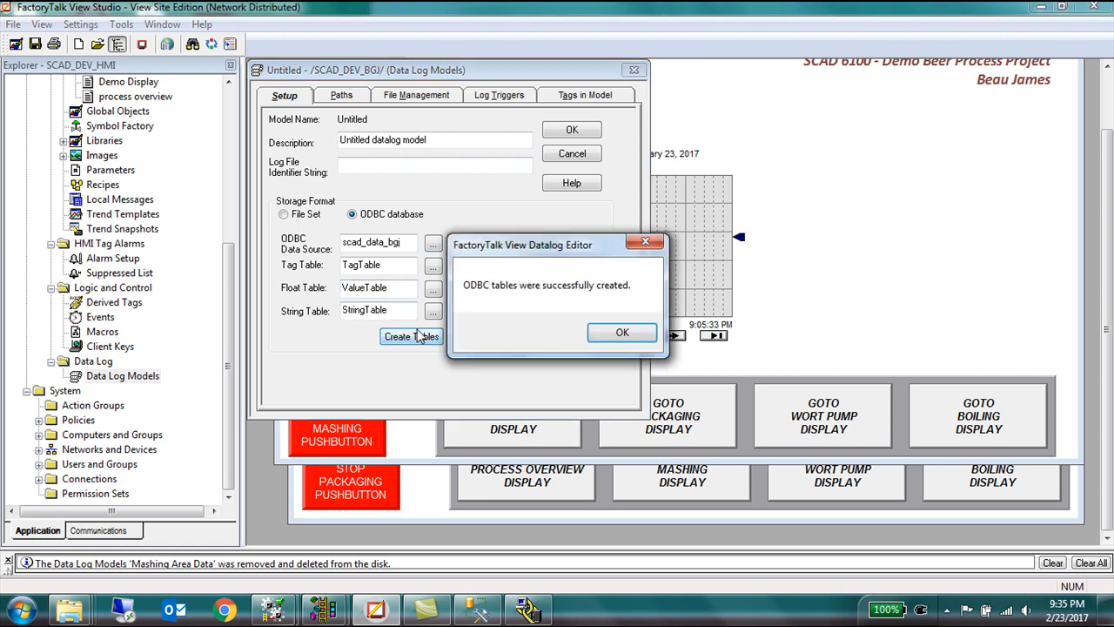
left_click(622, 335)
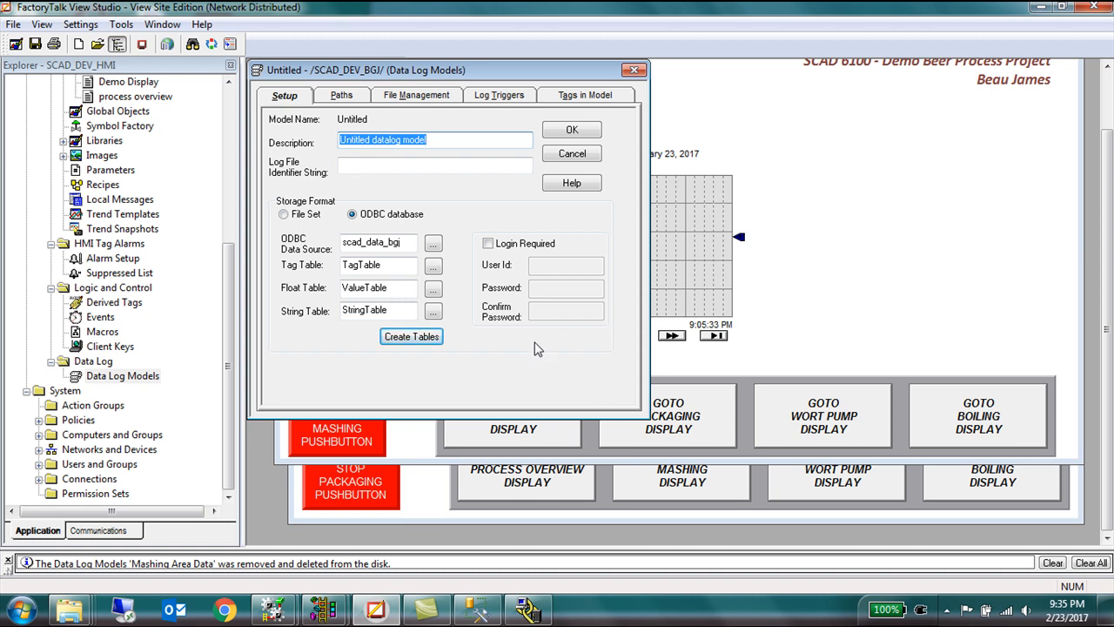
Switch to SQL Server Management Studio, refresh the SCAD_BGJ tables, and check which tables the database contains.
left_click(483, 608)
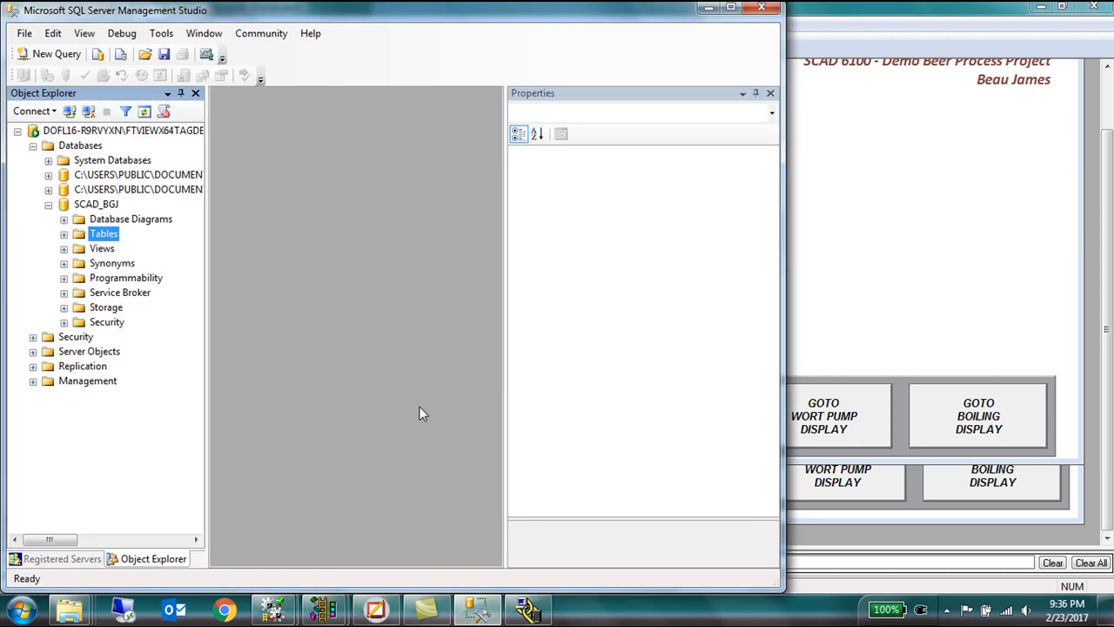
right_click(102, 240)
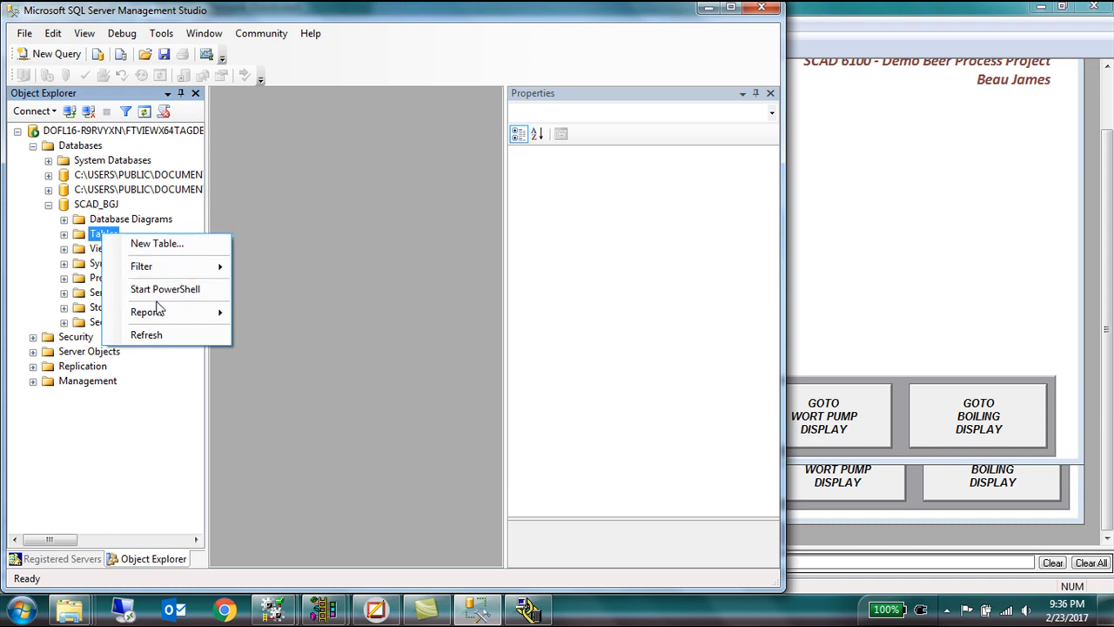
mouse_move(174, 317)
left_click(187, 337)
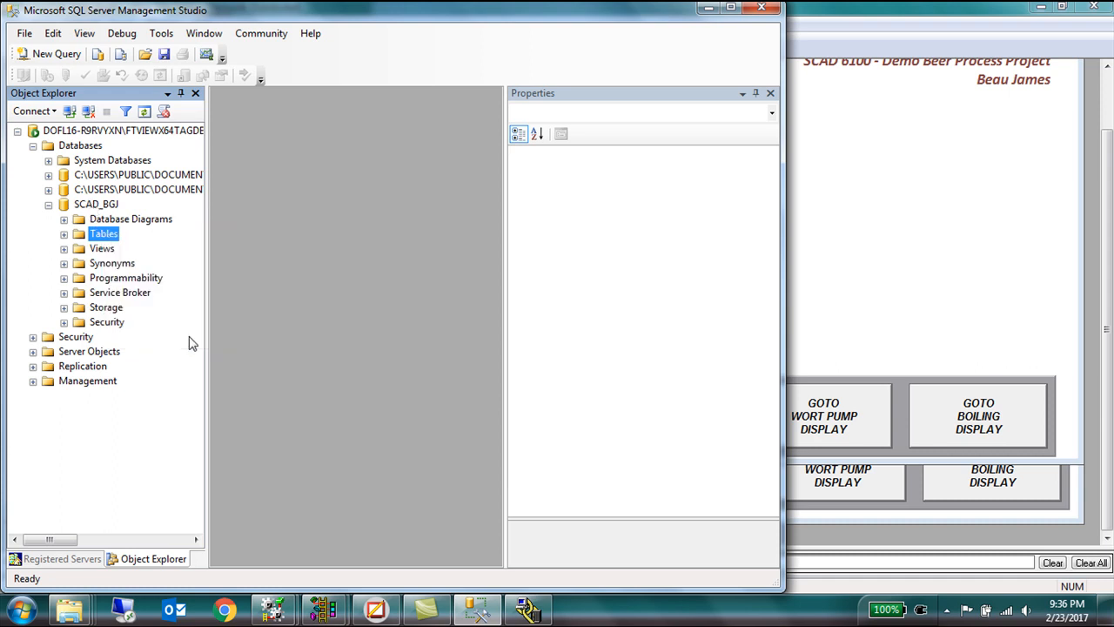
left_click(63, 234)
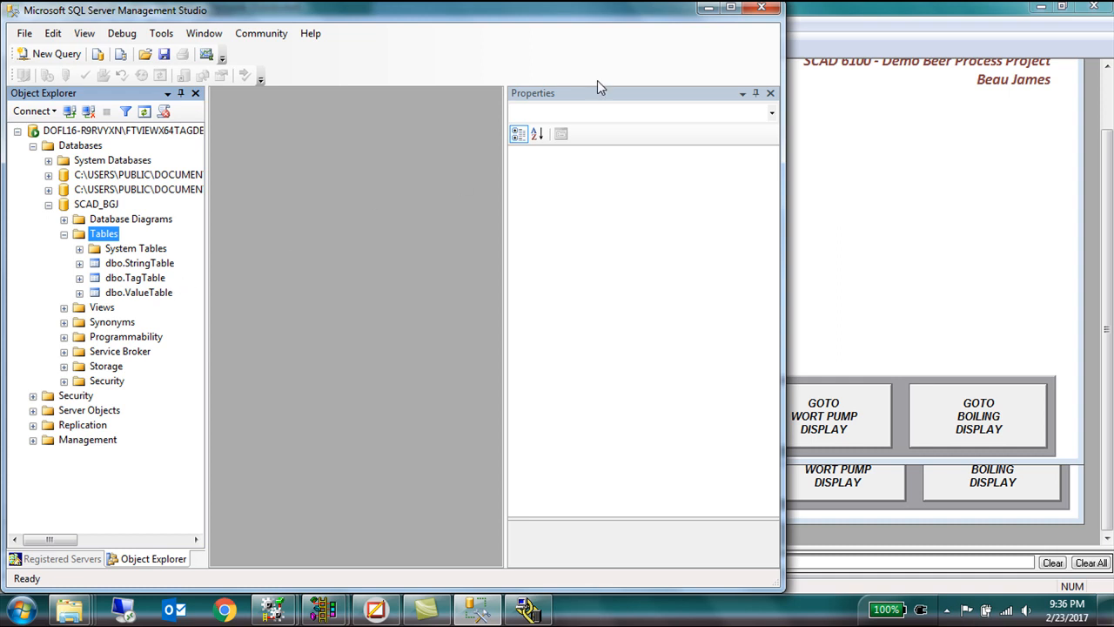
left_click(707, 11)
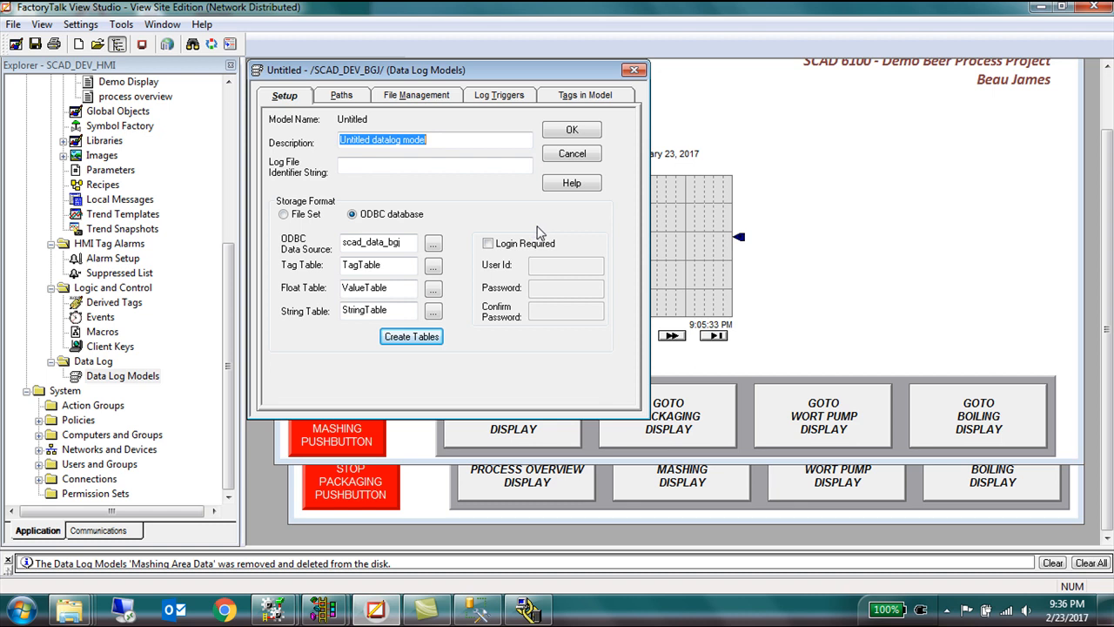
Keep the periodic 10-second logging and pick tags Process_Variable_1 through Process_Variable_4 from the Mashing area's Secondary_CLX Online folder.
left_click(516, 102)
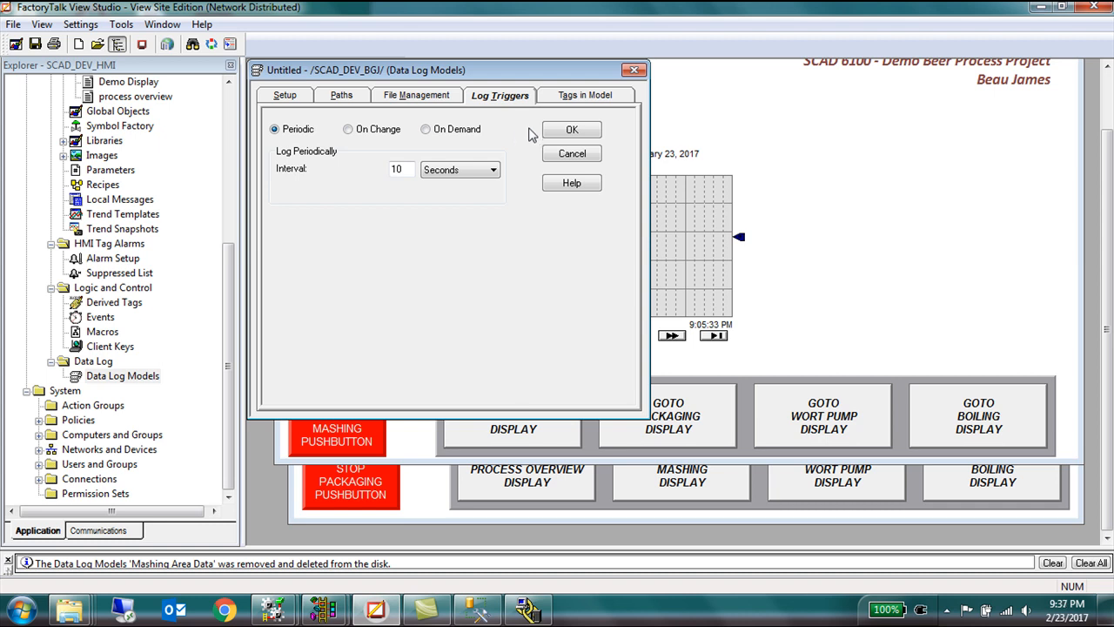
left_click(582, 99)
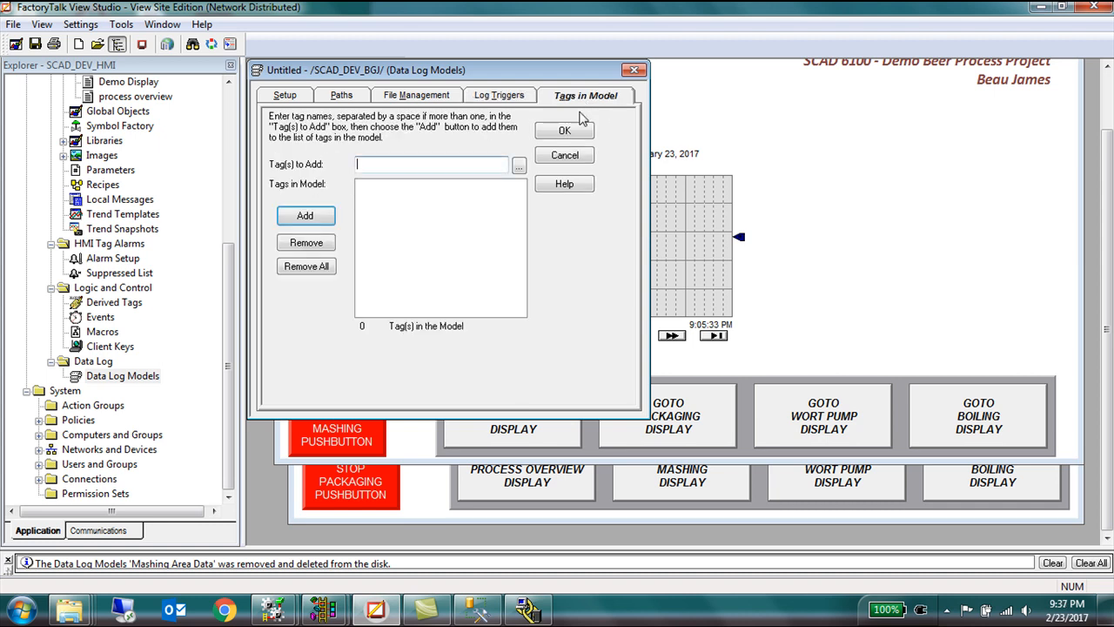
left_click(447, 162)
left_click(519, 166)
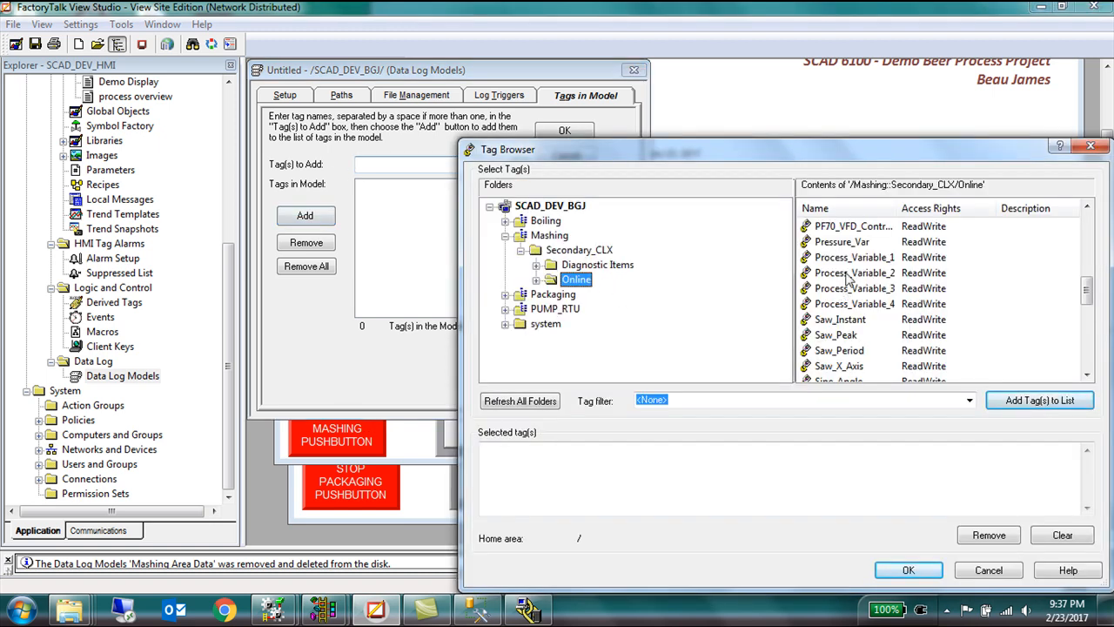
left_click_drag(1087, 287, 1087, 230)
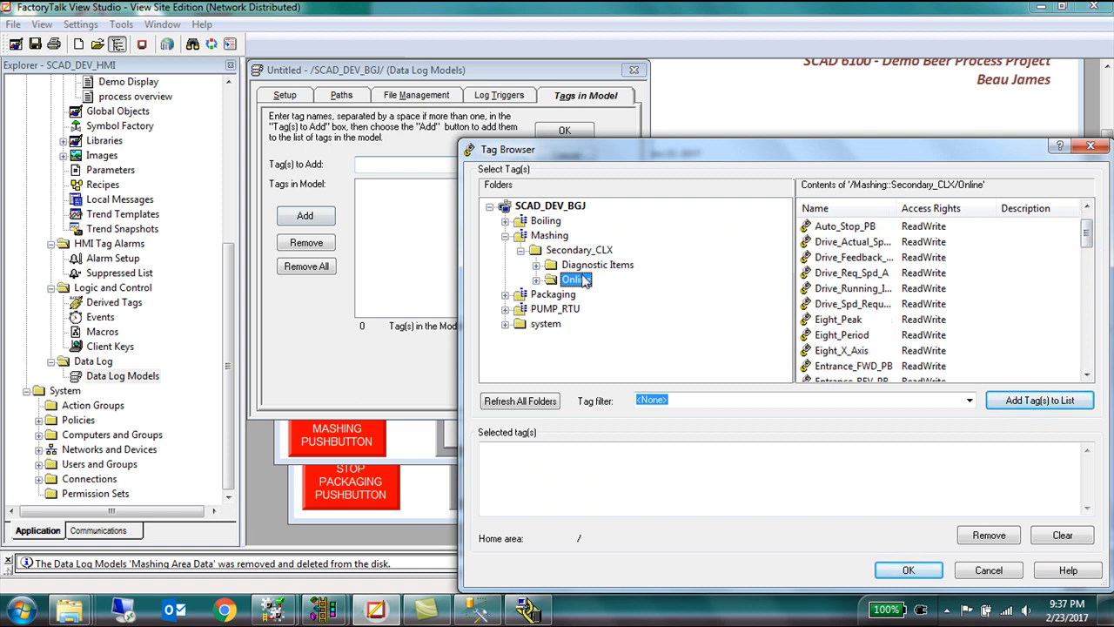
left_click_drag(1088, 235, 1088, 280)
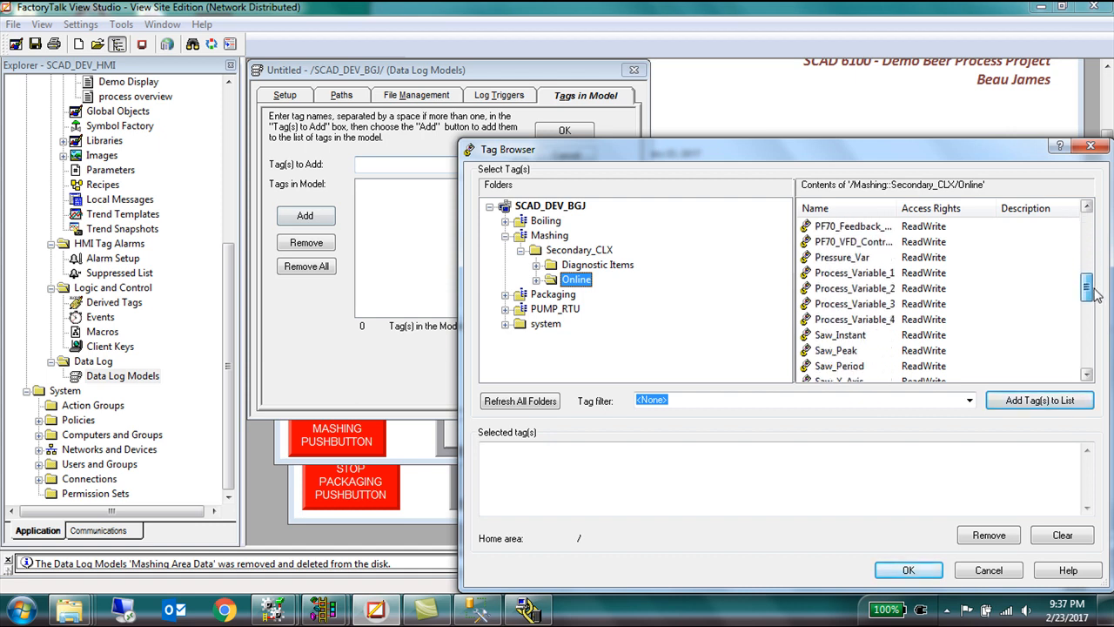
left_click(888, 275)
key("shift+Down")
key("shift+Down")
key("shift+Down")
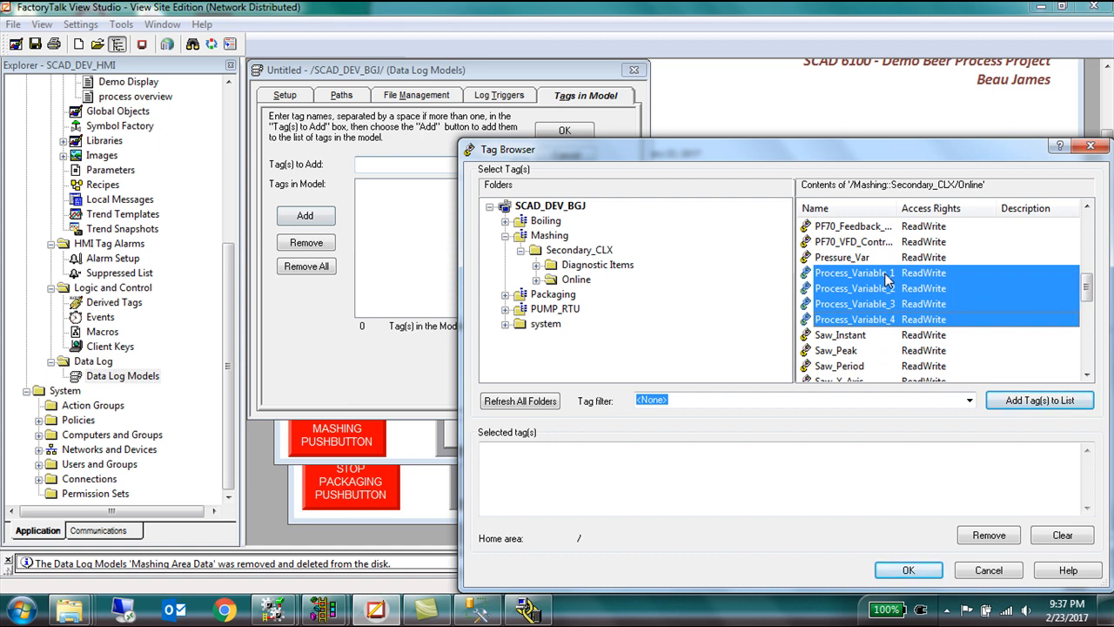
left_click(1019, 403)
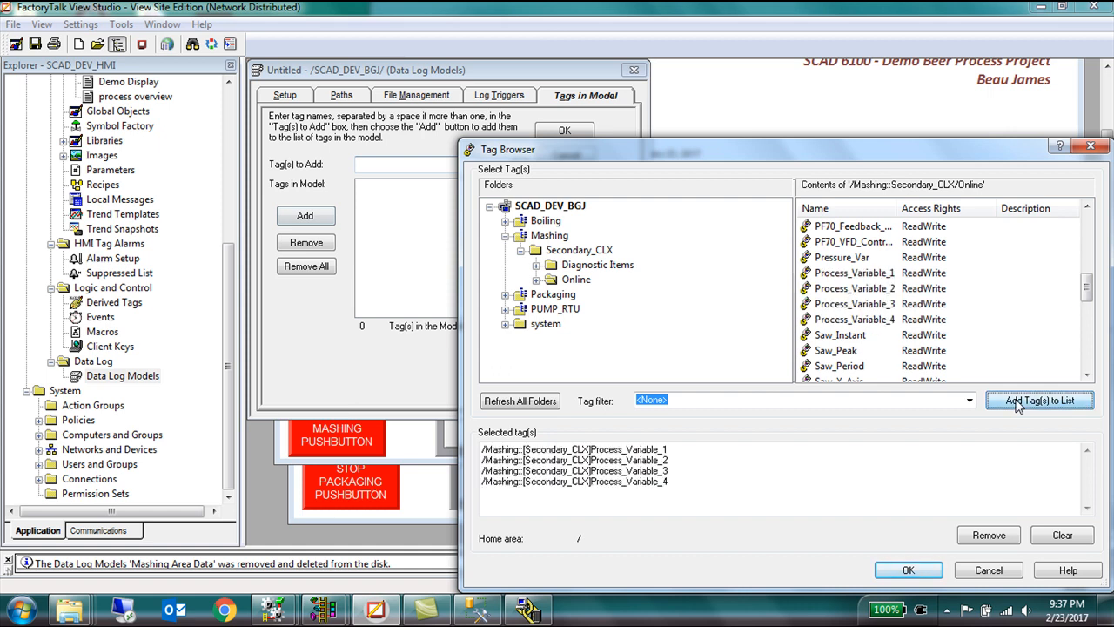
left_click(907, 571)
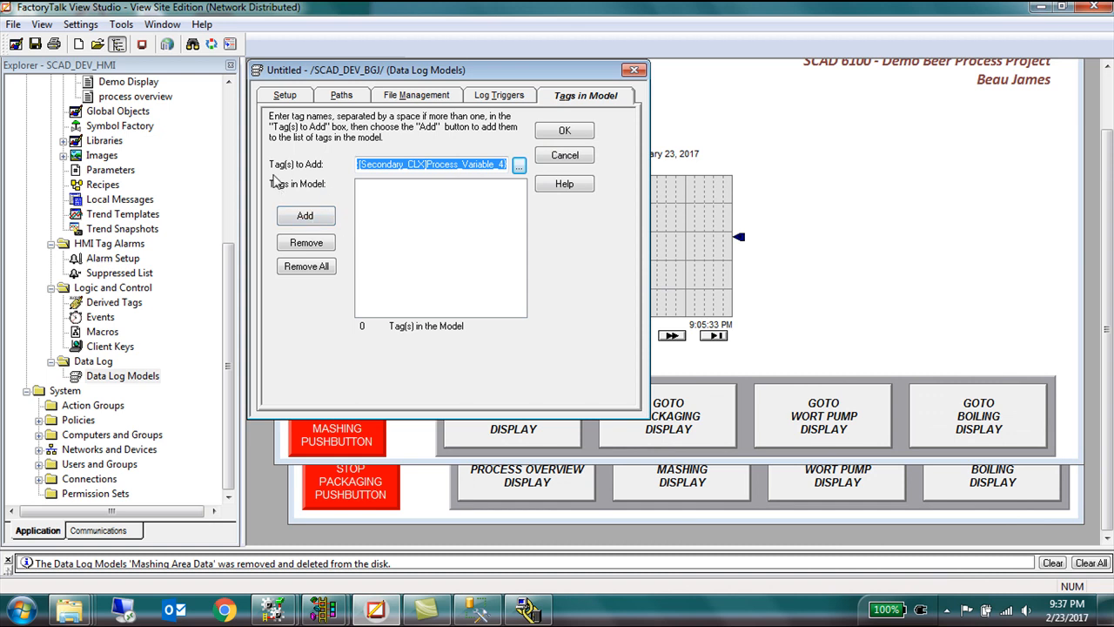
Add the four picked tags to the model and save it as Mashing Area Data Log.
left_click(315, 217)
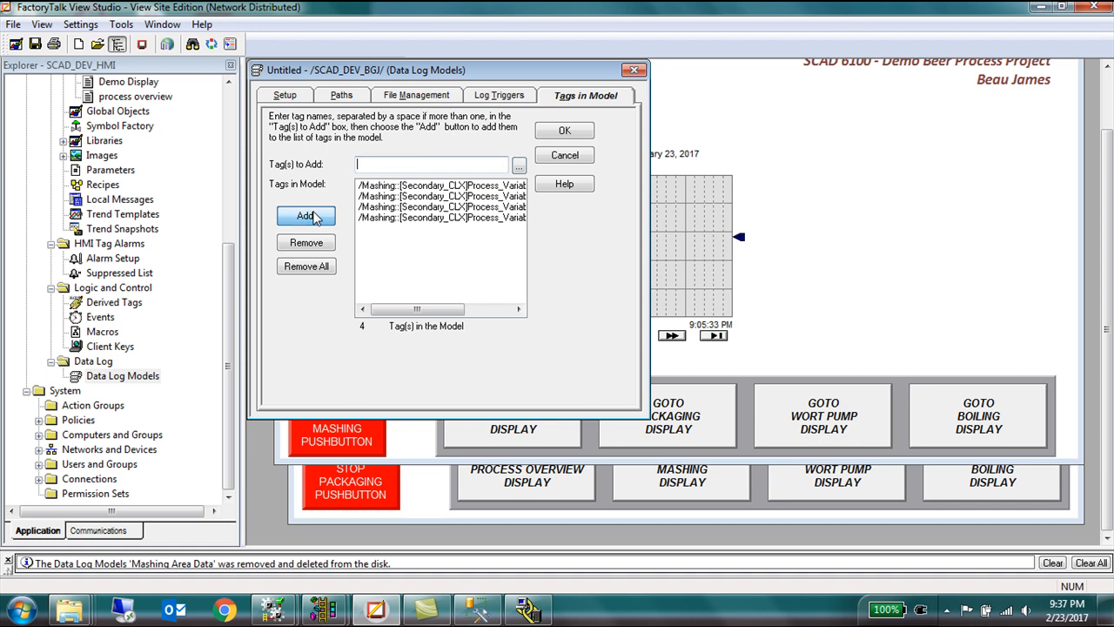
left_click(579, 135)
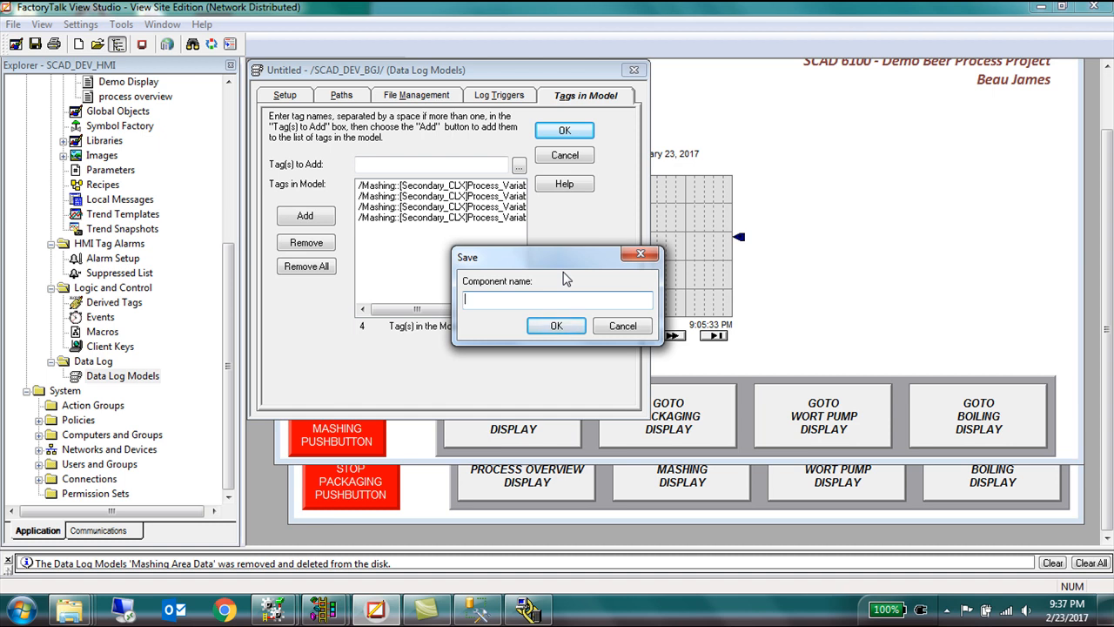
type("Mashing Area Data Log")
left_click(557, 326)
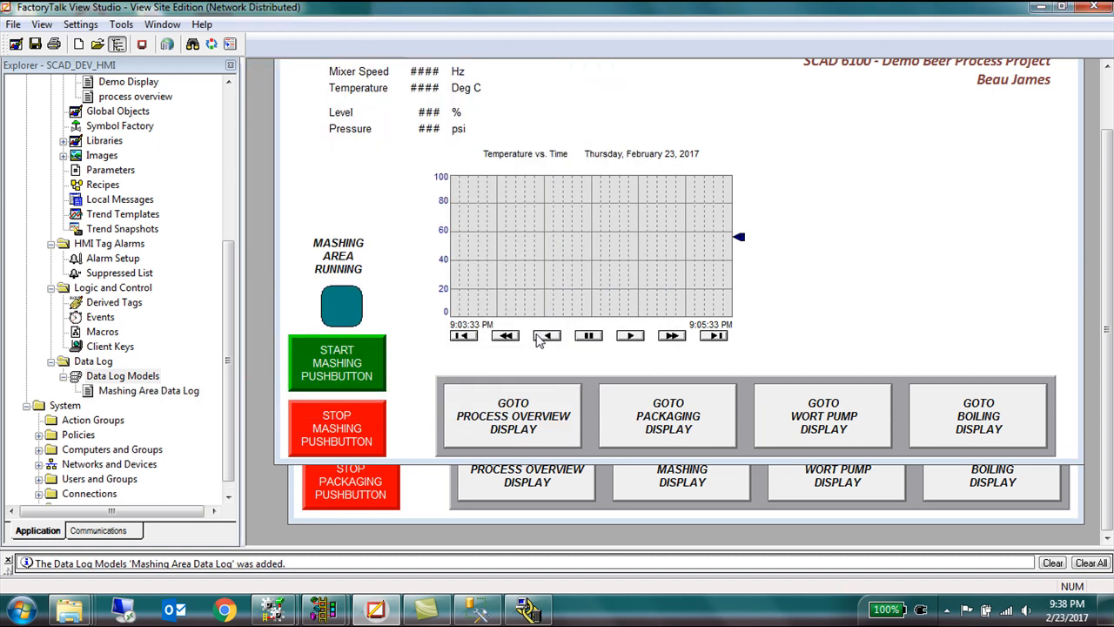
Draw a small rectangular button in the empty area beside the temperature trend on the Area 2 - Mashing display.
left_click(201, 458)
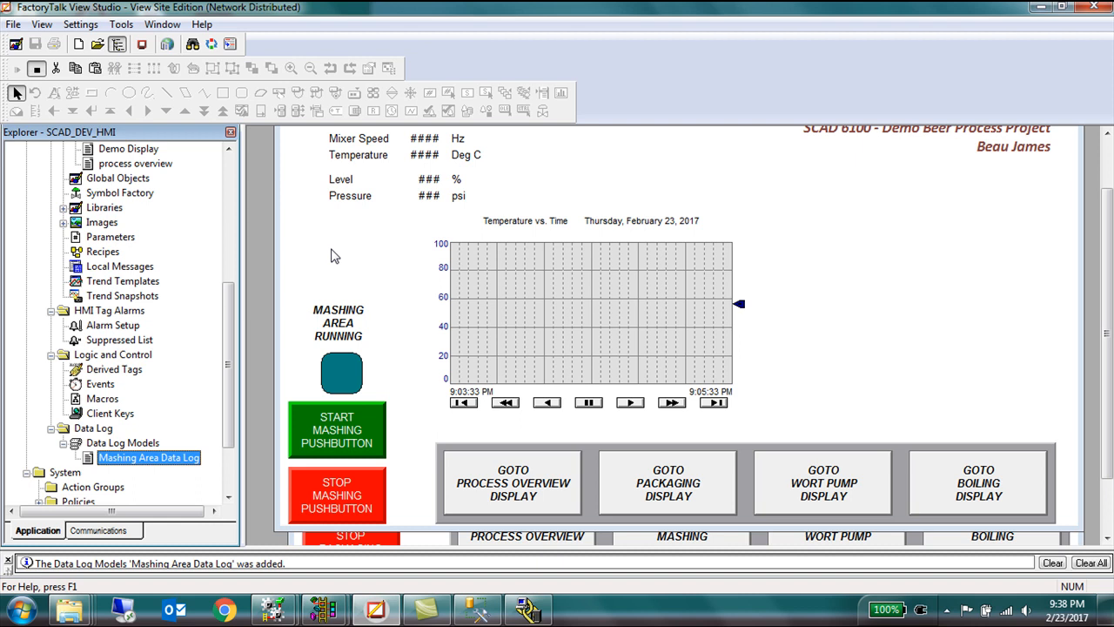
left_click(340, 273)
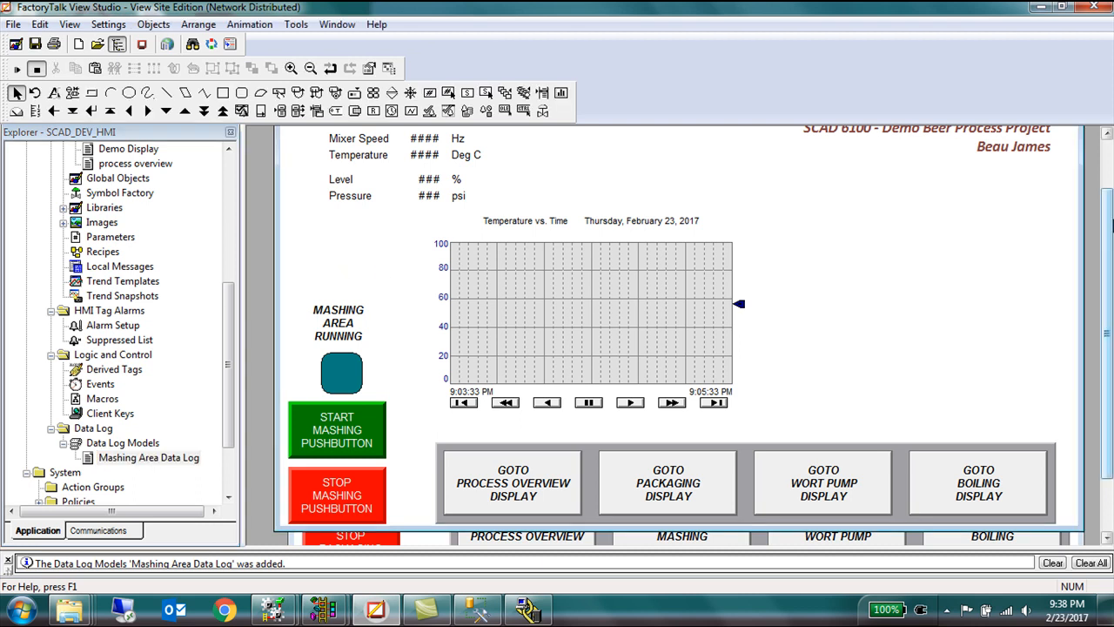
scroll(1110, 228, "up", 3)
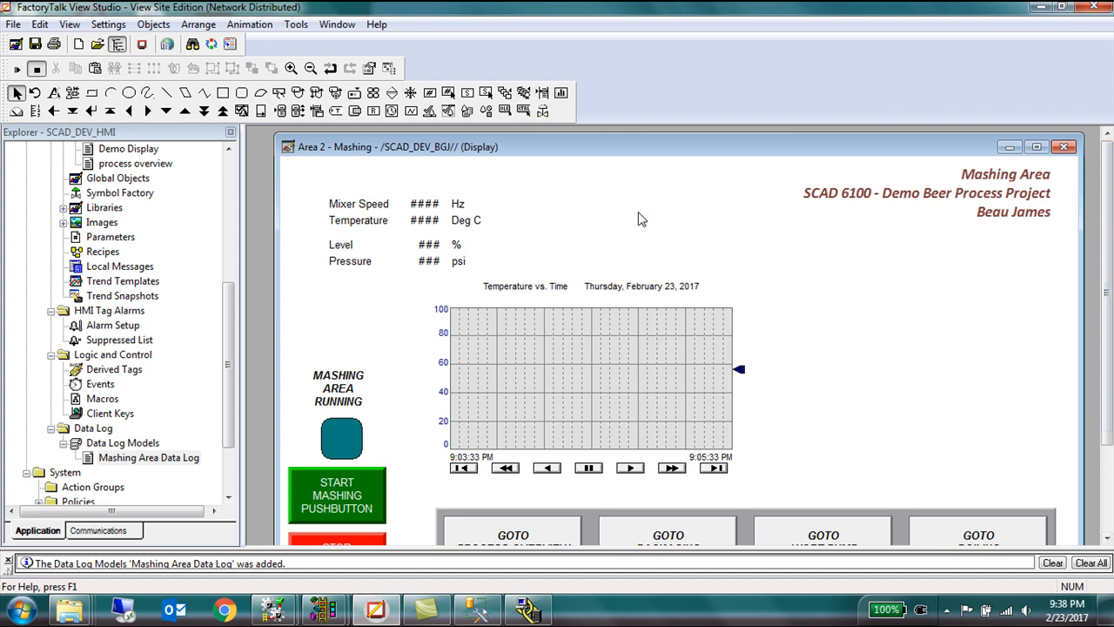
left_click(279, 93)
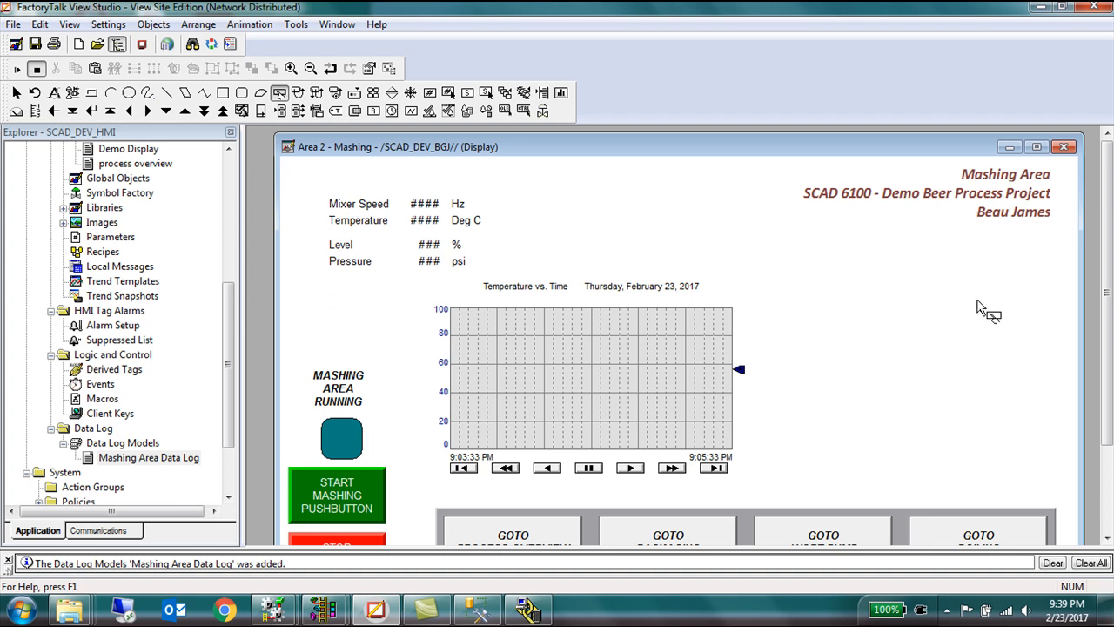
mouse_move(983, 312)
left_mouse_down()
mouse_move(1077, 341)
mouse_move(1063, 351)
left_mouse_up()
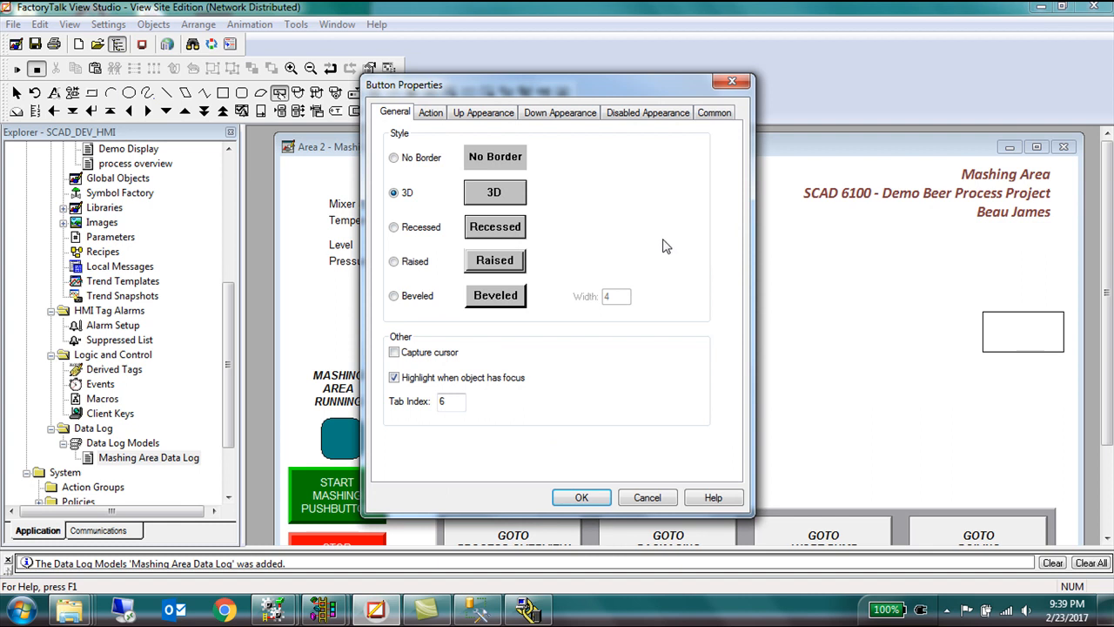
Set the button's press action to the command DataLogOn "Mashing Area Data Log".
left_click(432, 114)
left_click(441, 152)
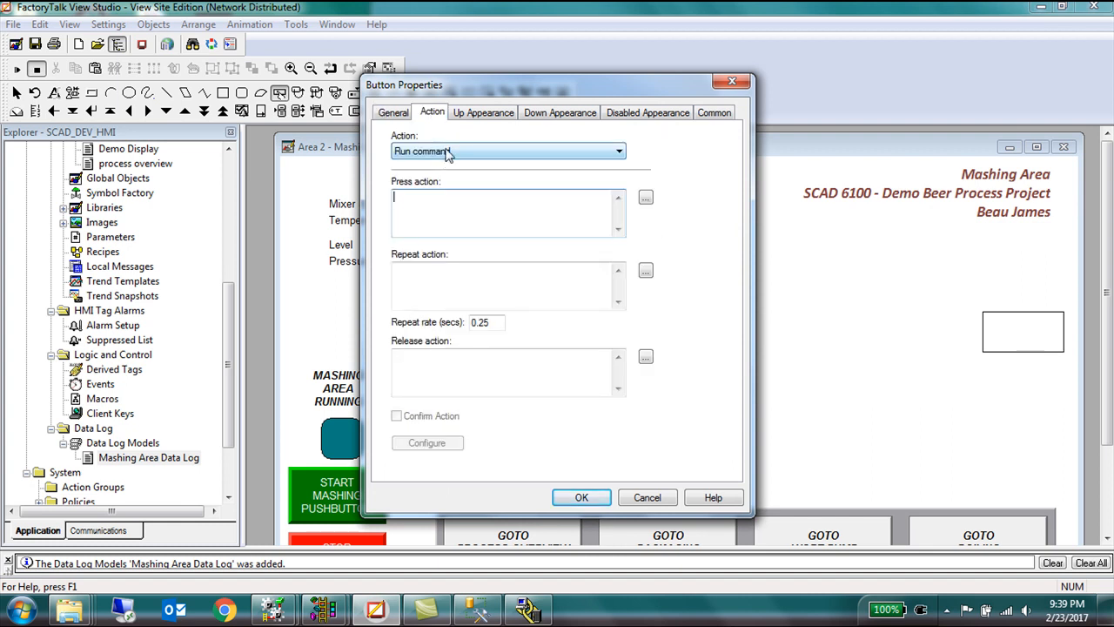
left_click(592, 214)
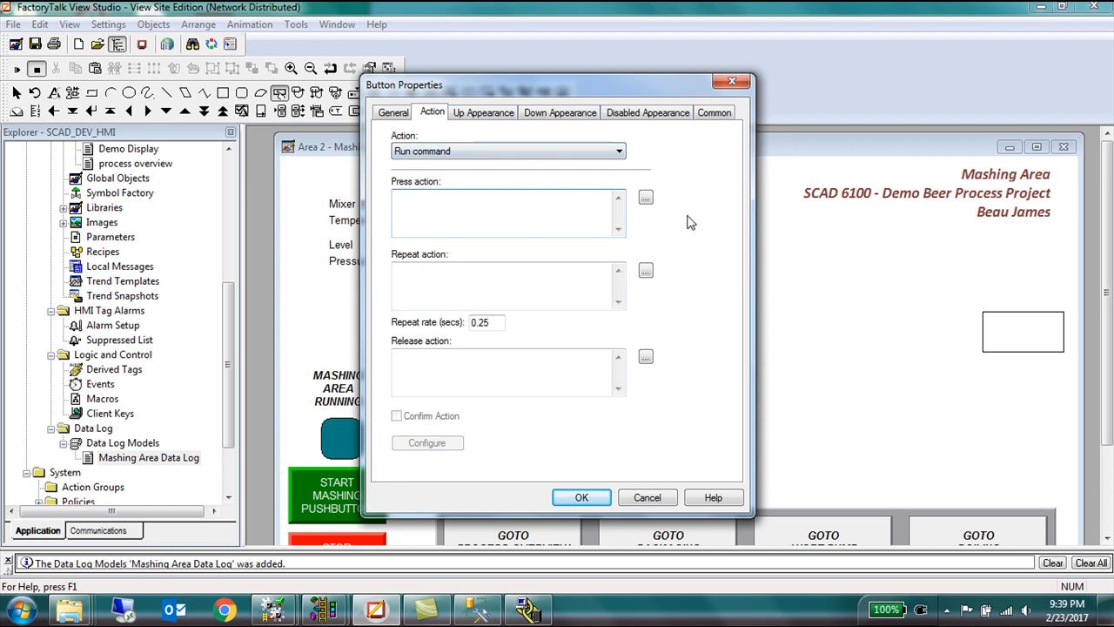
left_click(645, 200)
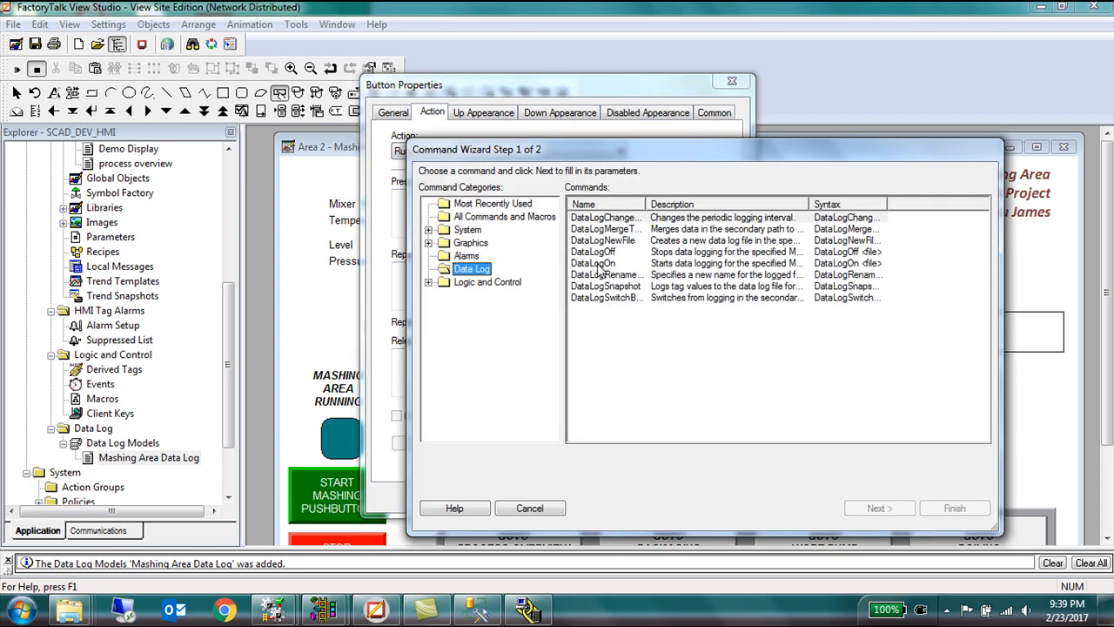
double_click(468, 243)
left_click(428, 243)
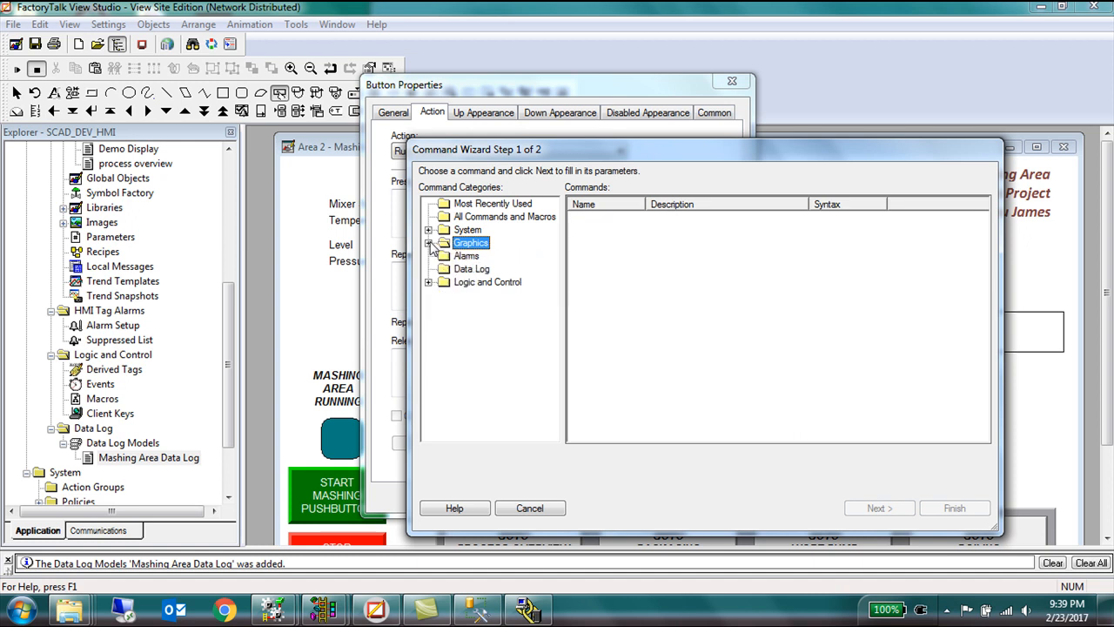
left_click(460, 270)
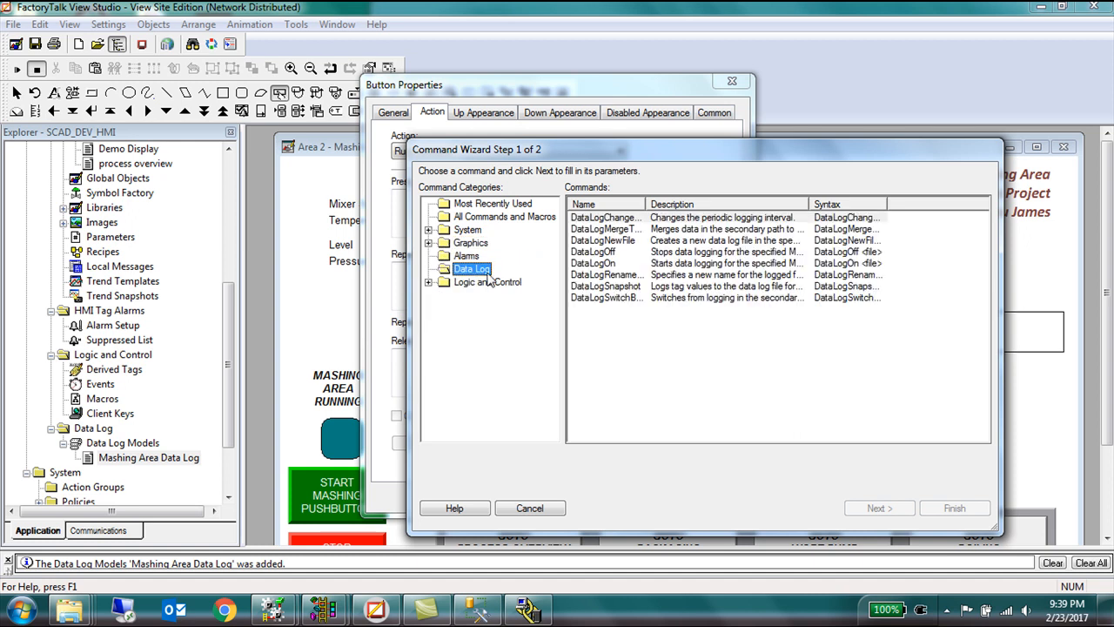
left_click(600, 263)
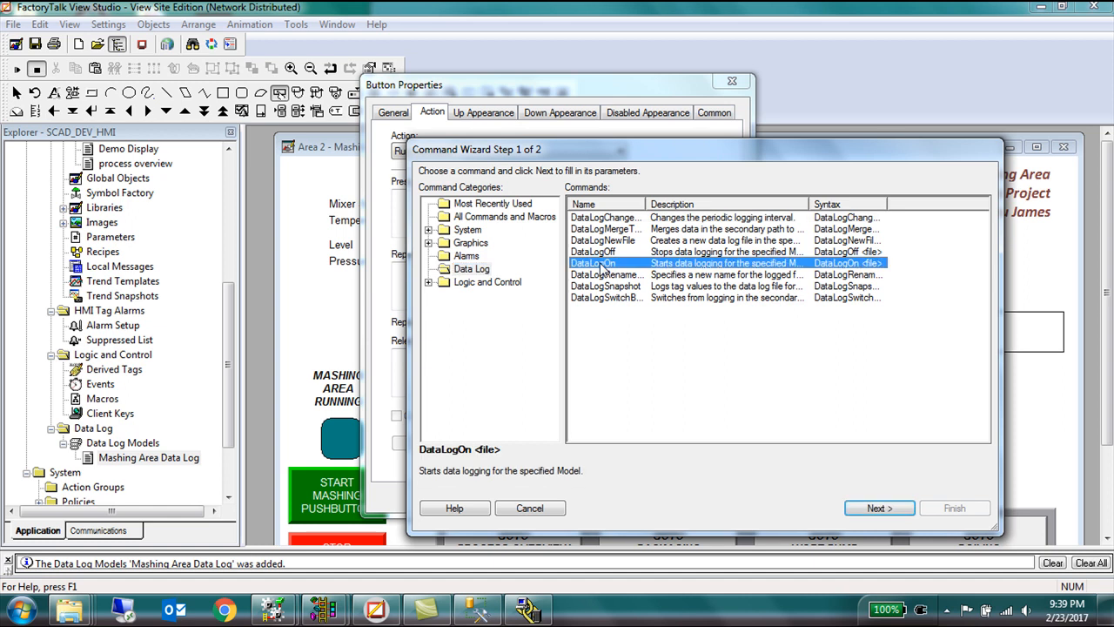
left_click(890, 514)
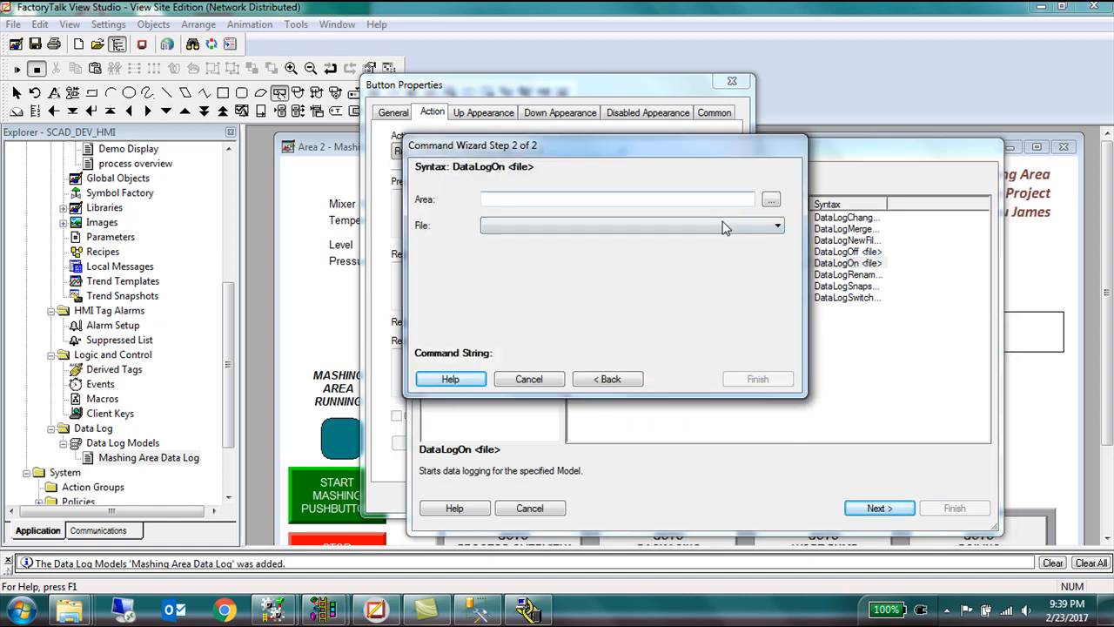
left_click(778, 227)
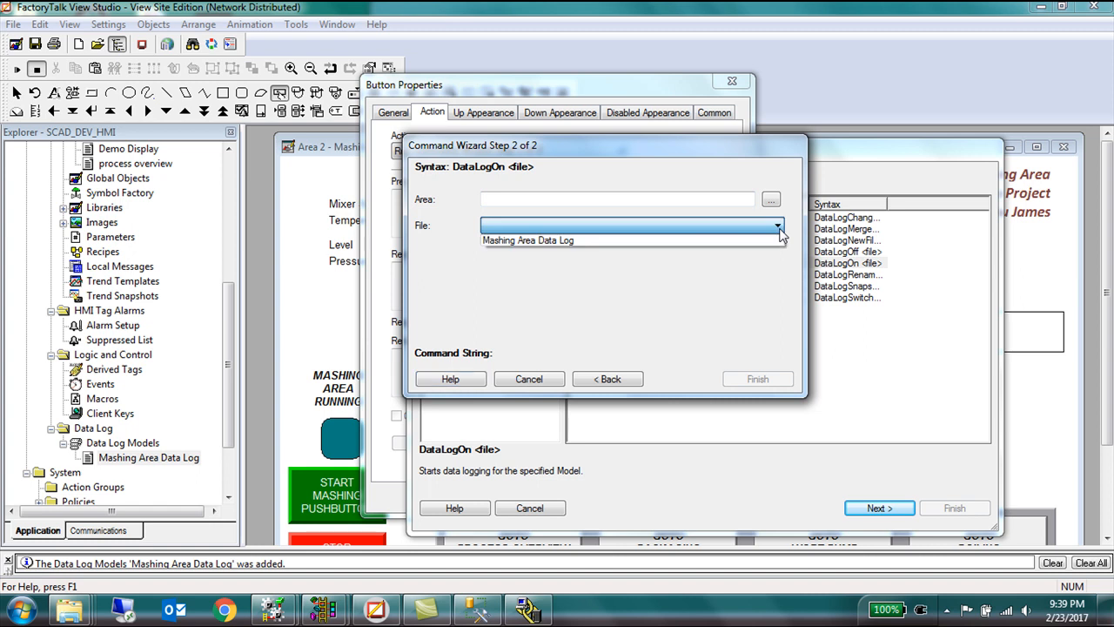
left_click(637, 244)
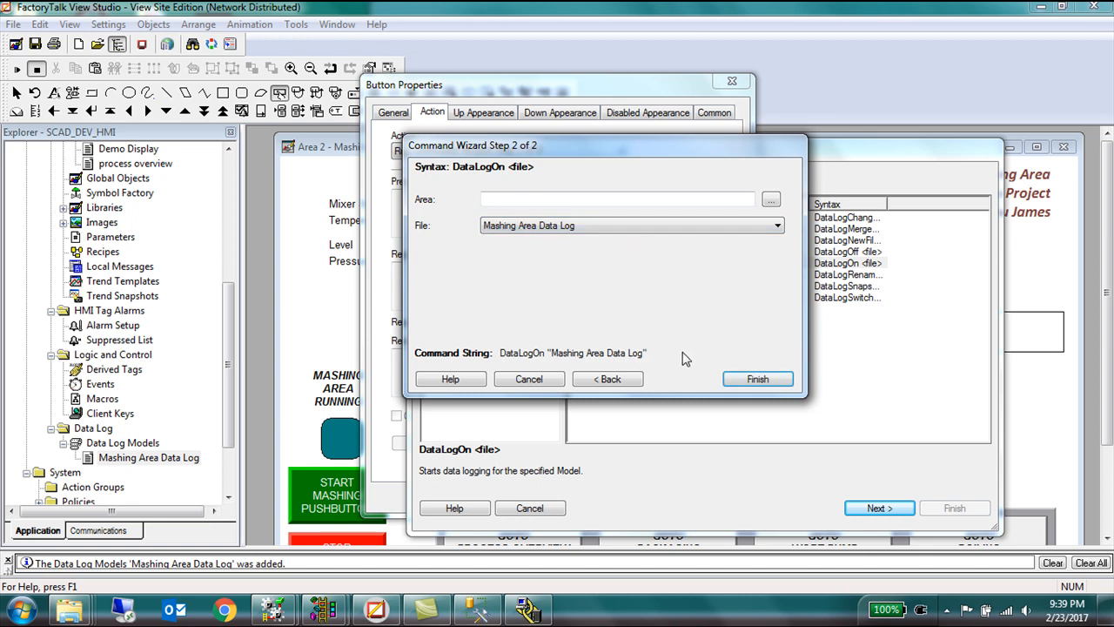
left_click(773, 381)
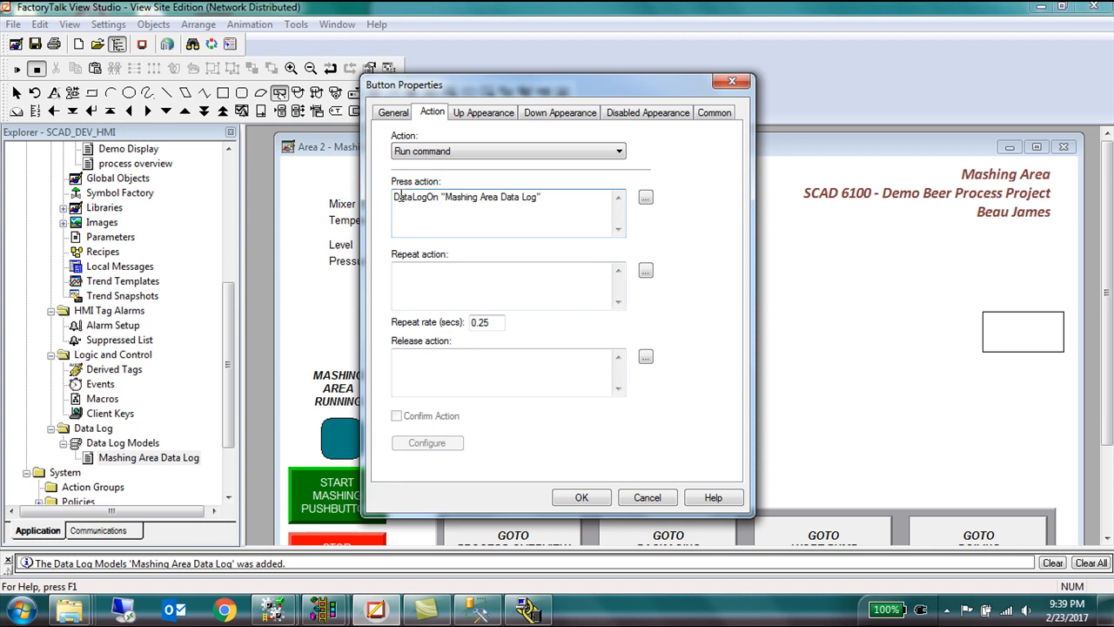
left_click(440, 197)
Caption the button START DATA LOG on three lines and apply its properties.
left_click(497, 115)
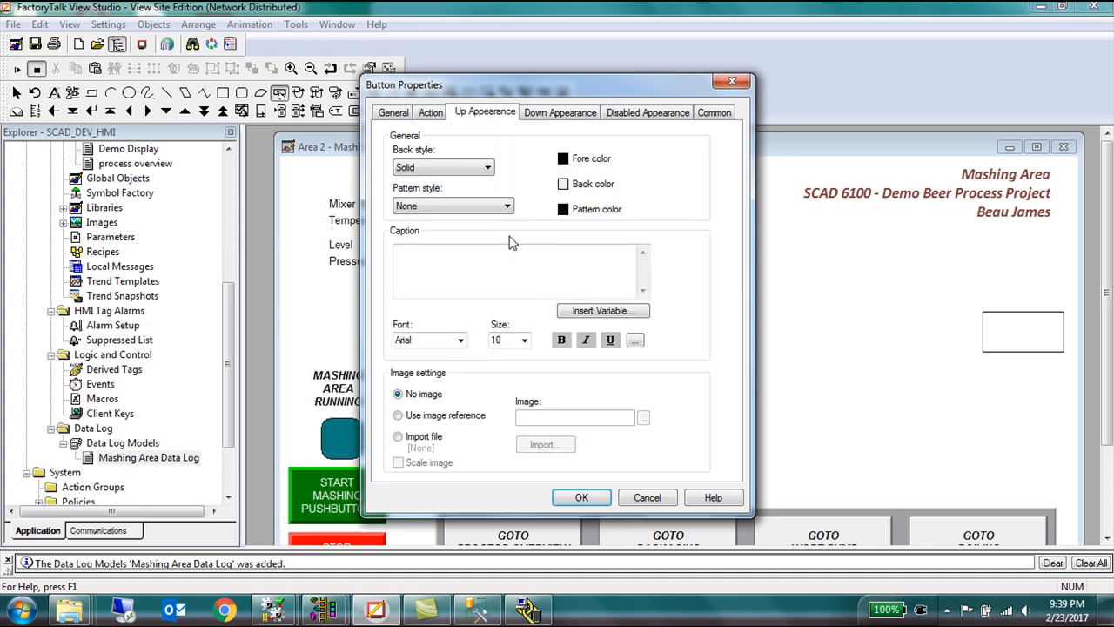
left_click(499, 262)
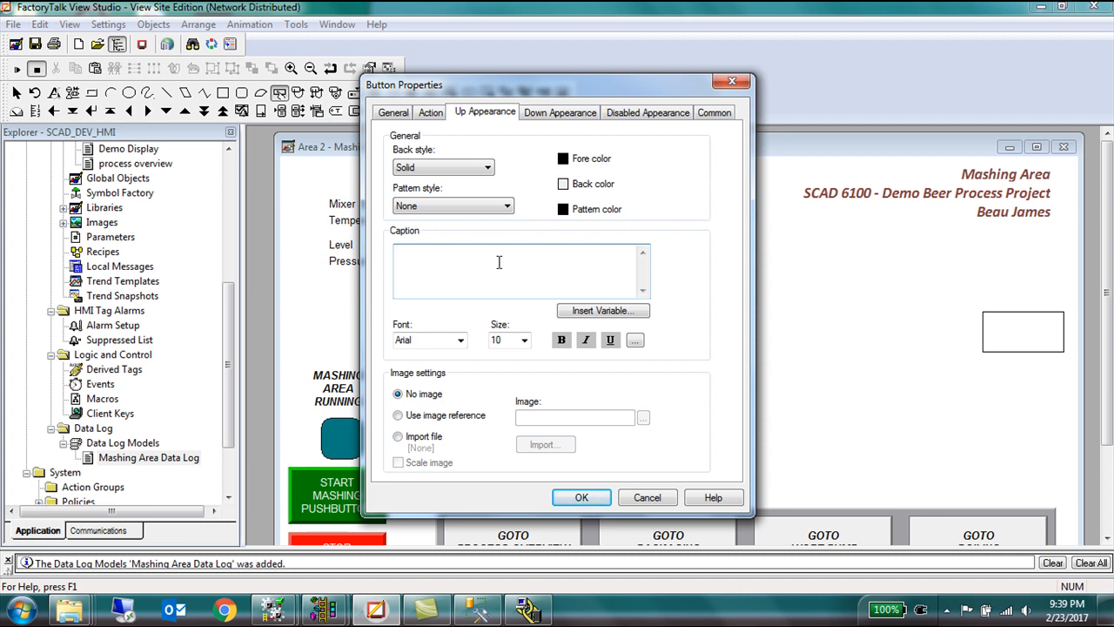
type("START ")
type("DATA ")
type("LOG")
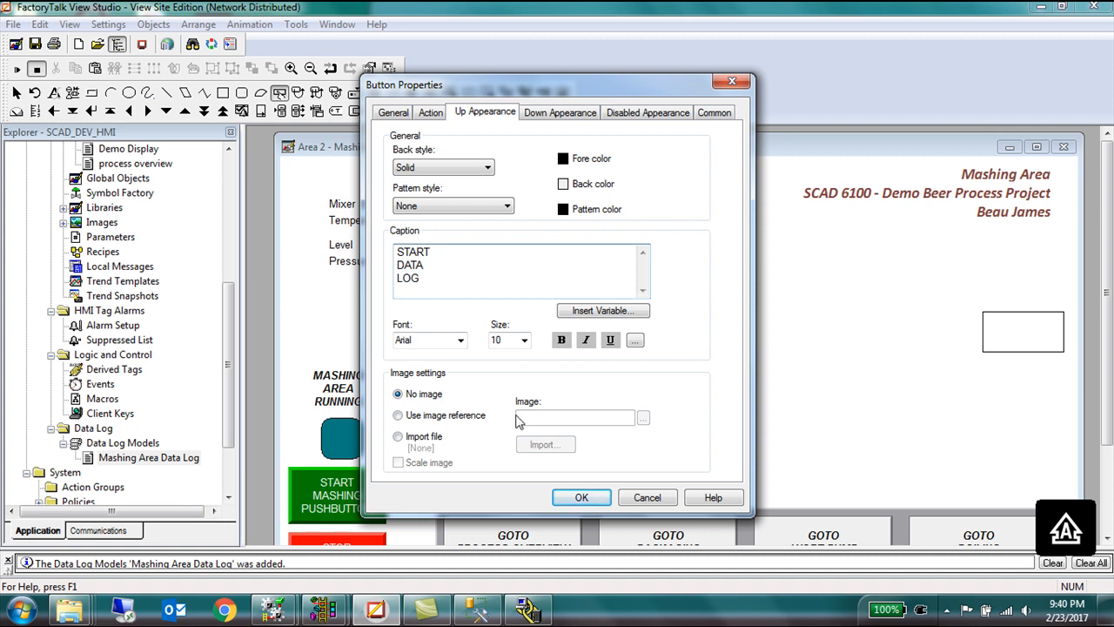
left_click(568, 502)
Copy the START DATA LOG button and place the duplicate directly beneath the original.
left_click(1005, 339)
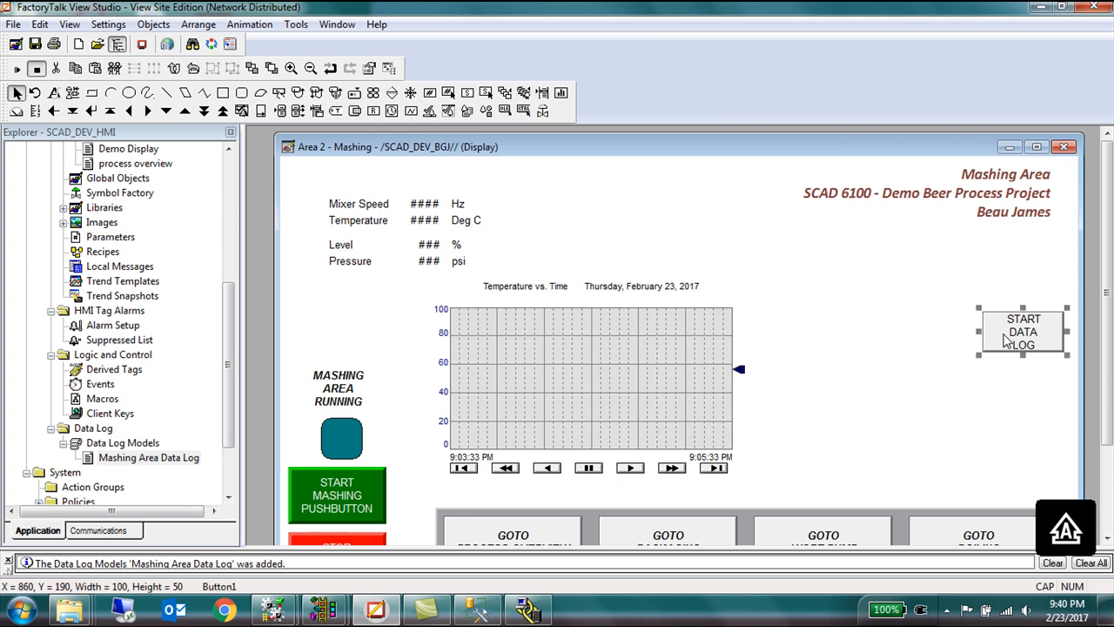
right_click(1007, 339)
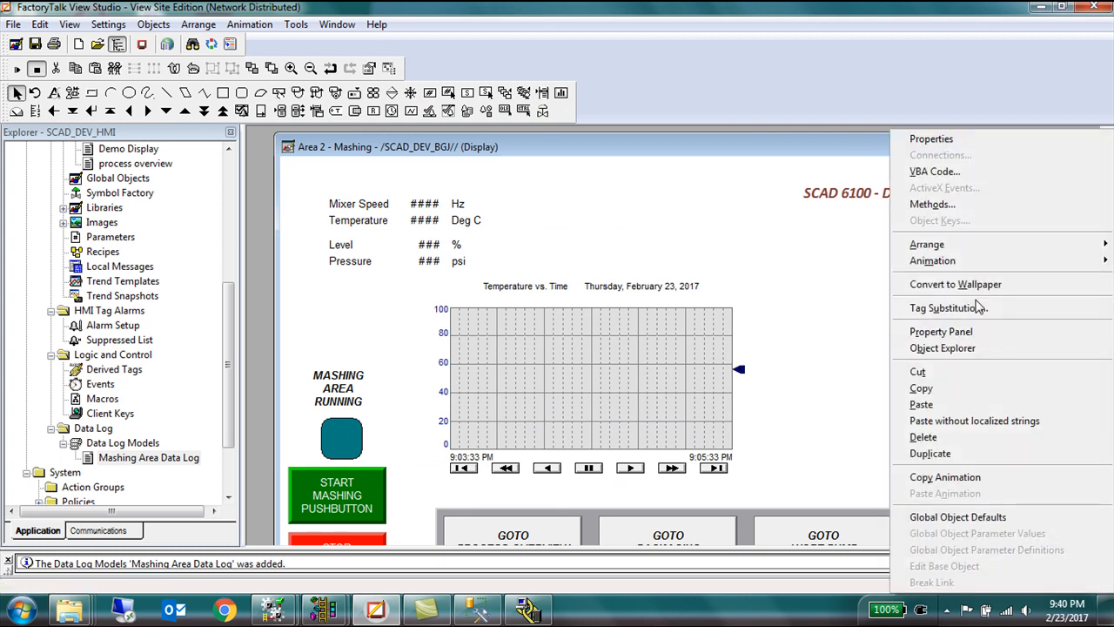
left_click(962, 377)
right_click(872, 387)
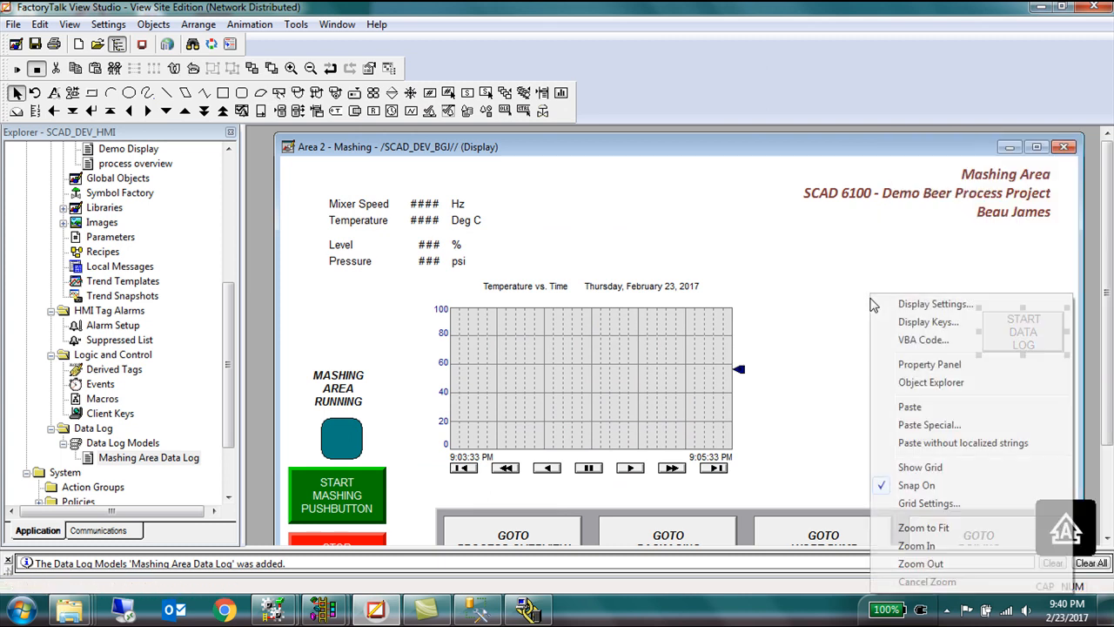
left_click(907, 410)
left_click_drag(1047, 389, 1045, 389)
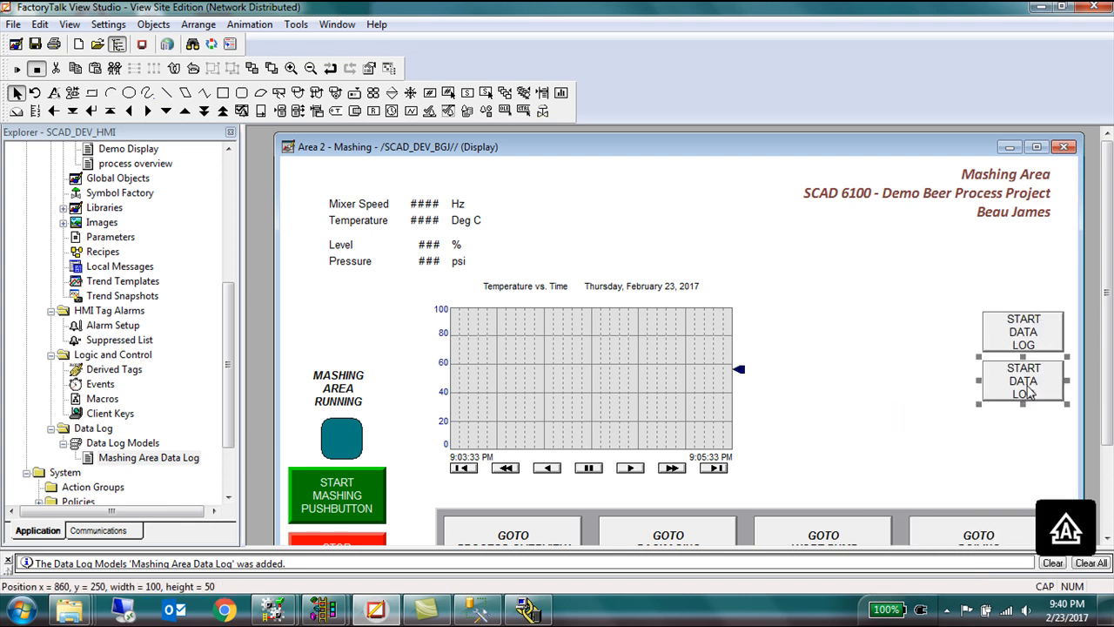
Add the Data Log command DataLogOff for the Mashing Area Data Log file to the lower button's press action.
double_click(1030, 392)
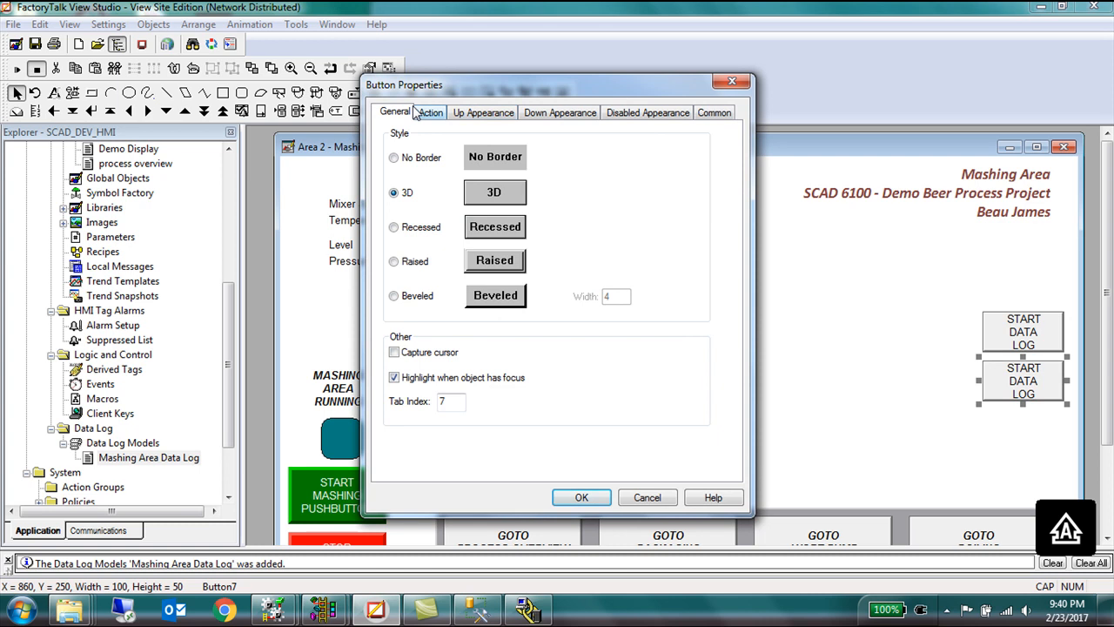
left_click(428, 113)
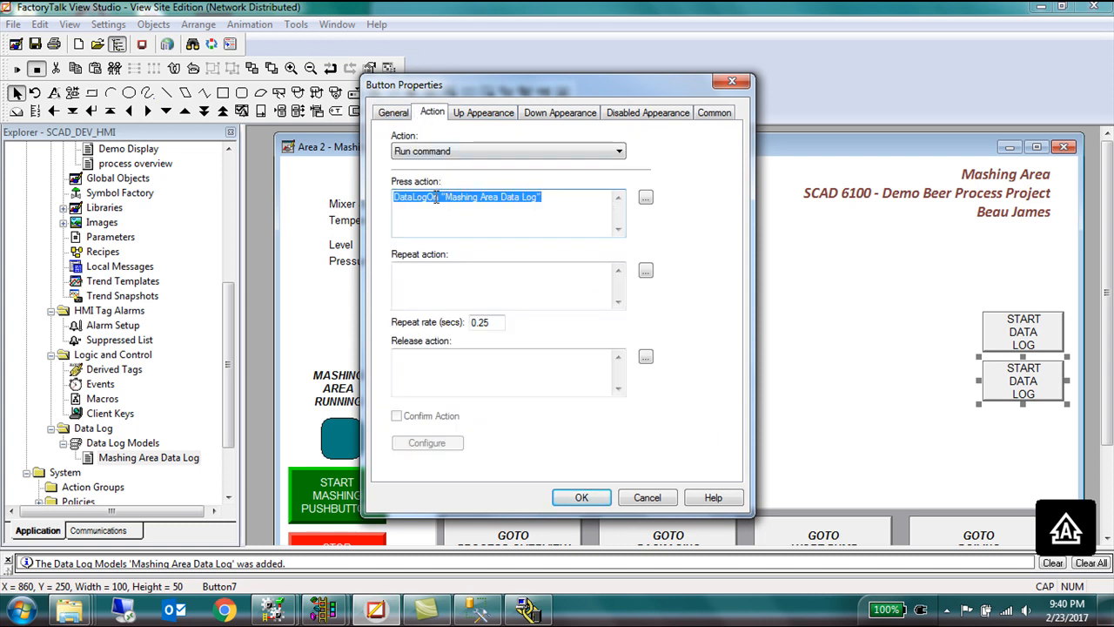
left_click(645, 198)
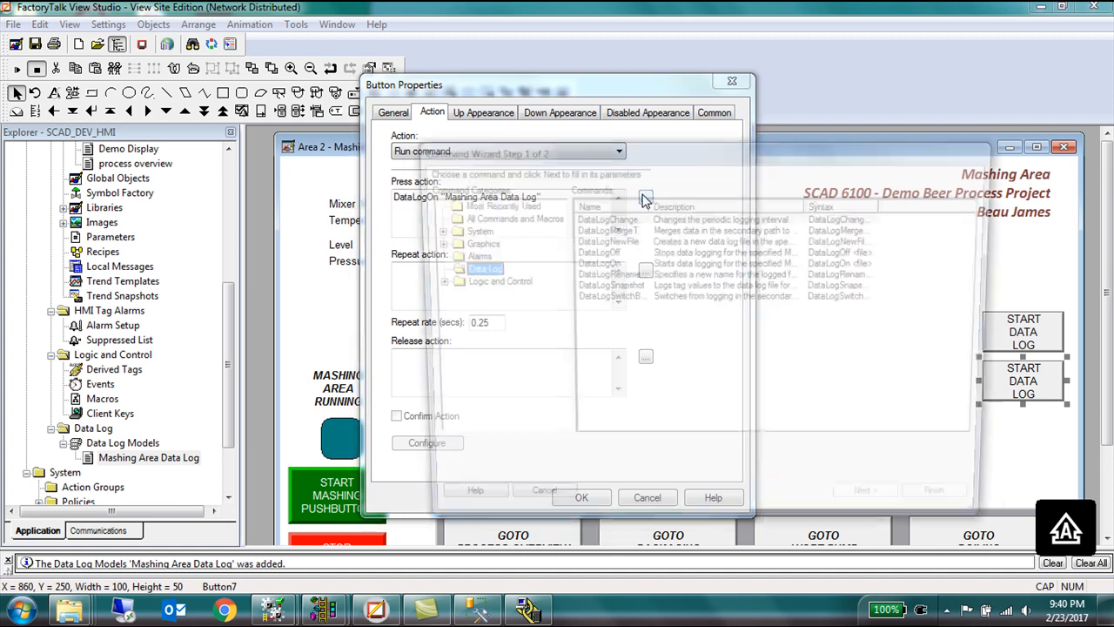
left_click(612, 252)
left_click(871, 508)
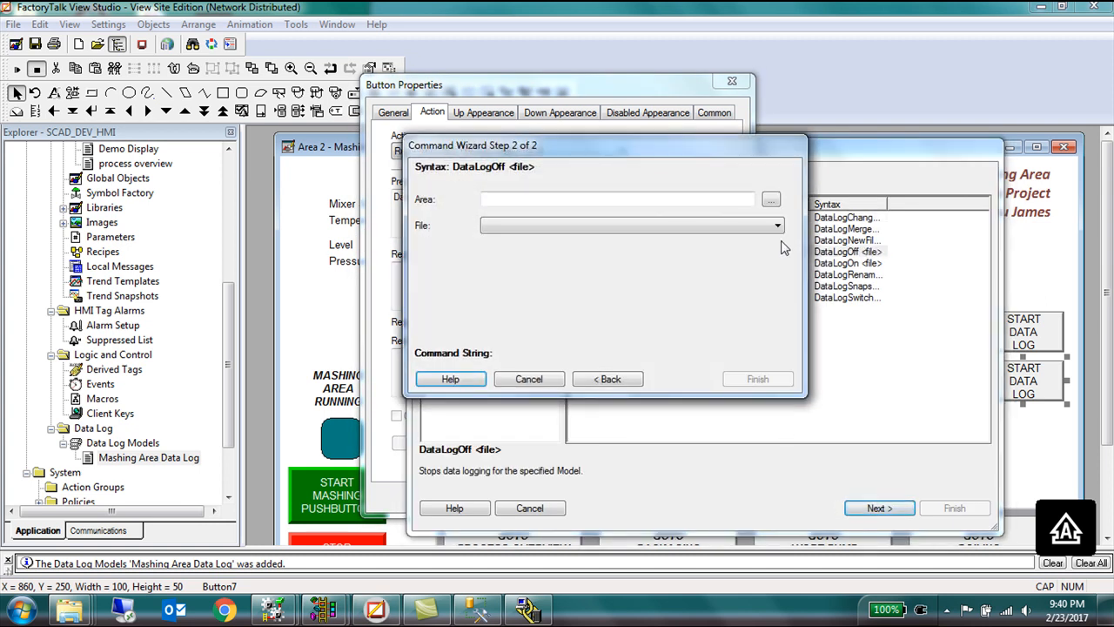
left_click(779, 228)
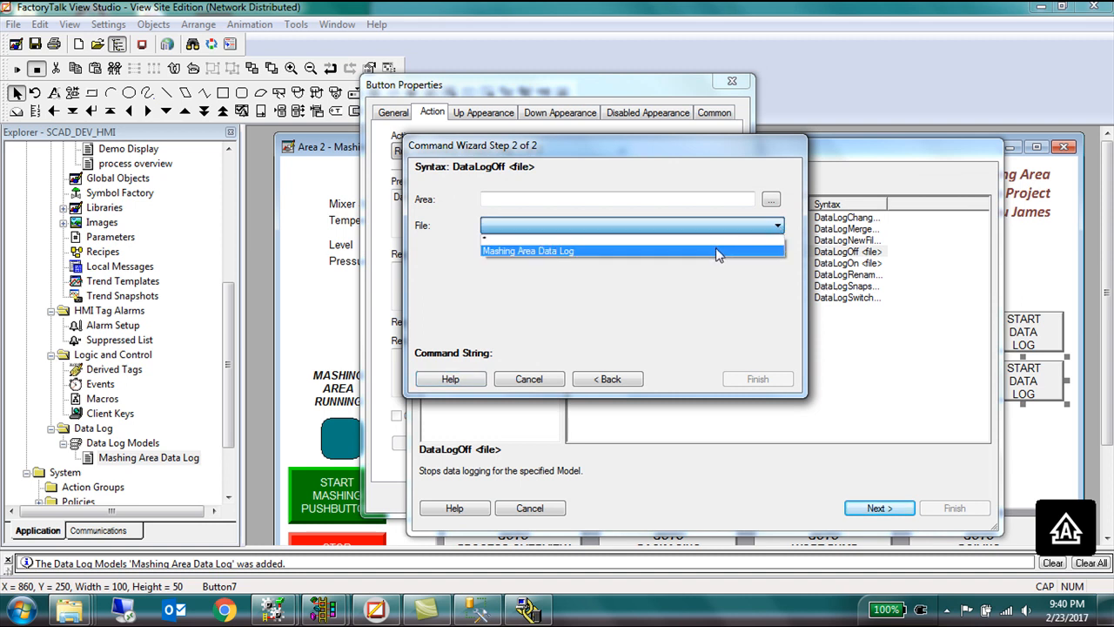
left_click(715, 251)
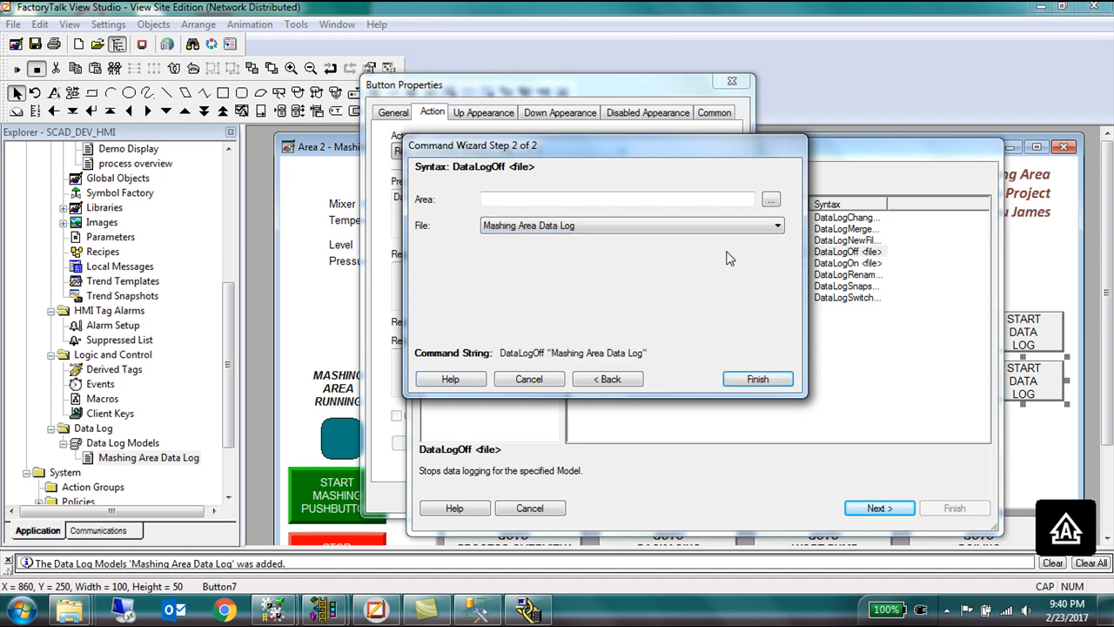
left_click(754, 381)
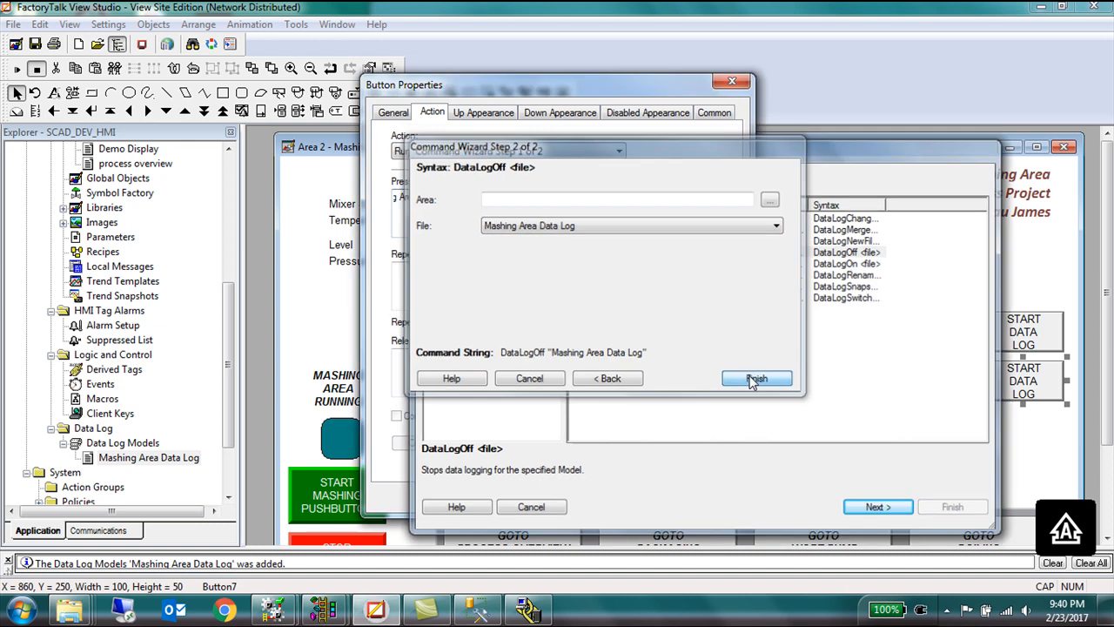
Remove the DataLogOn command from the lower button's press action, leaving only DataLogOff "Mashing Area Data Log".
left_click(462, 197)
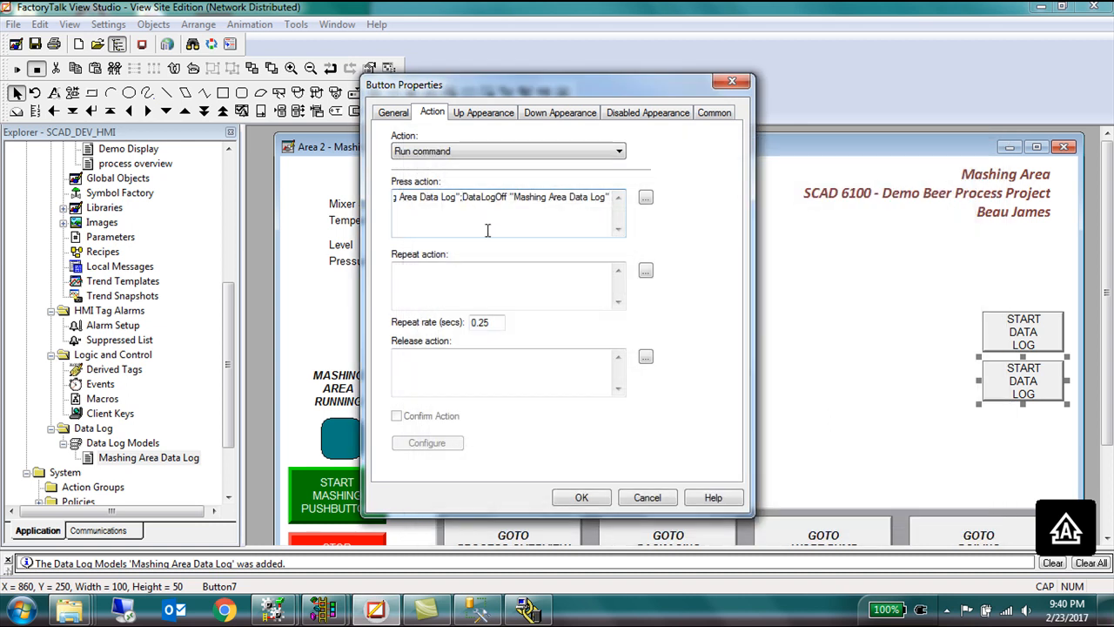
key("shift+Home")
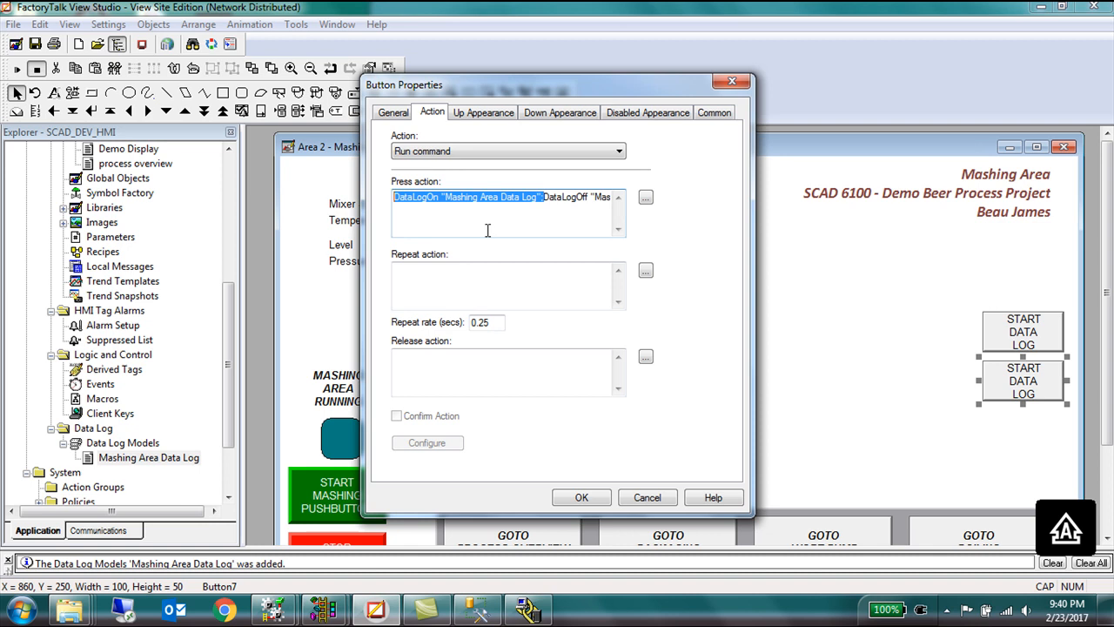
key("Delete")
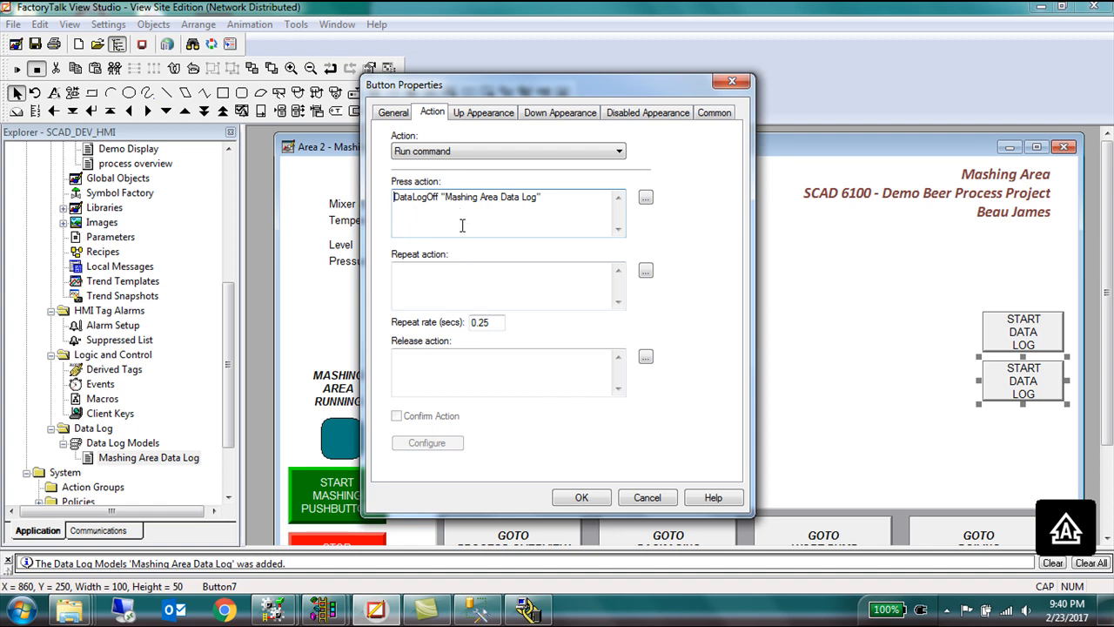
Change the lower button's caption to STOP DATA LOG and save the Area 2 - Mashing display.
left_click(477, 115)
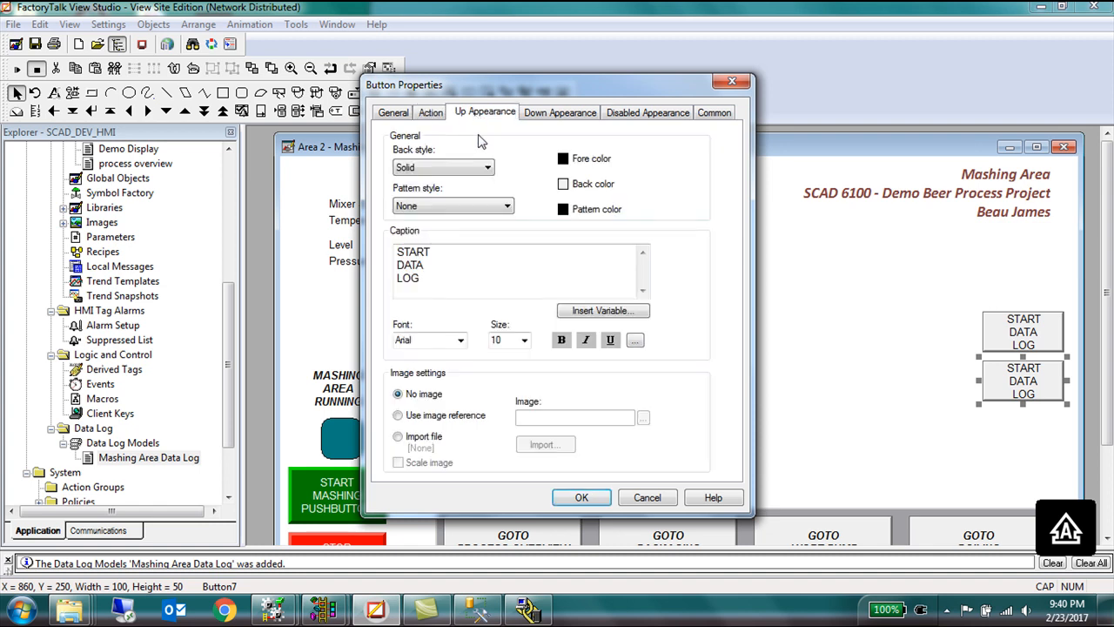
left_click(432, 252)
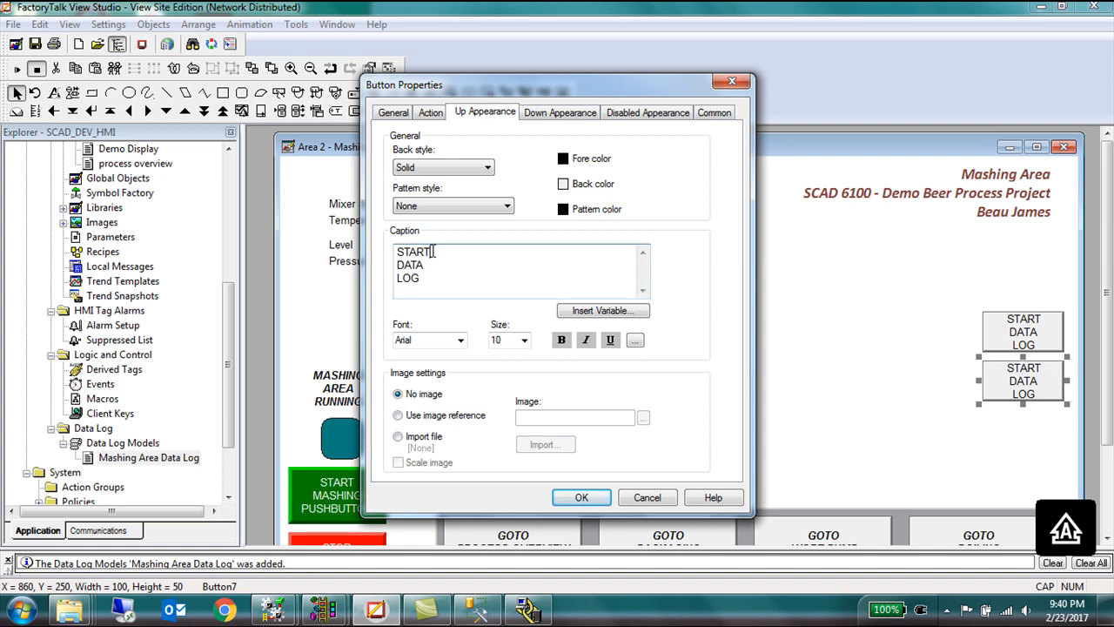
key("BackSpace")
key("BackSpace")
key("BackSpace")
type("OP")
left_click(577, 495)
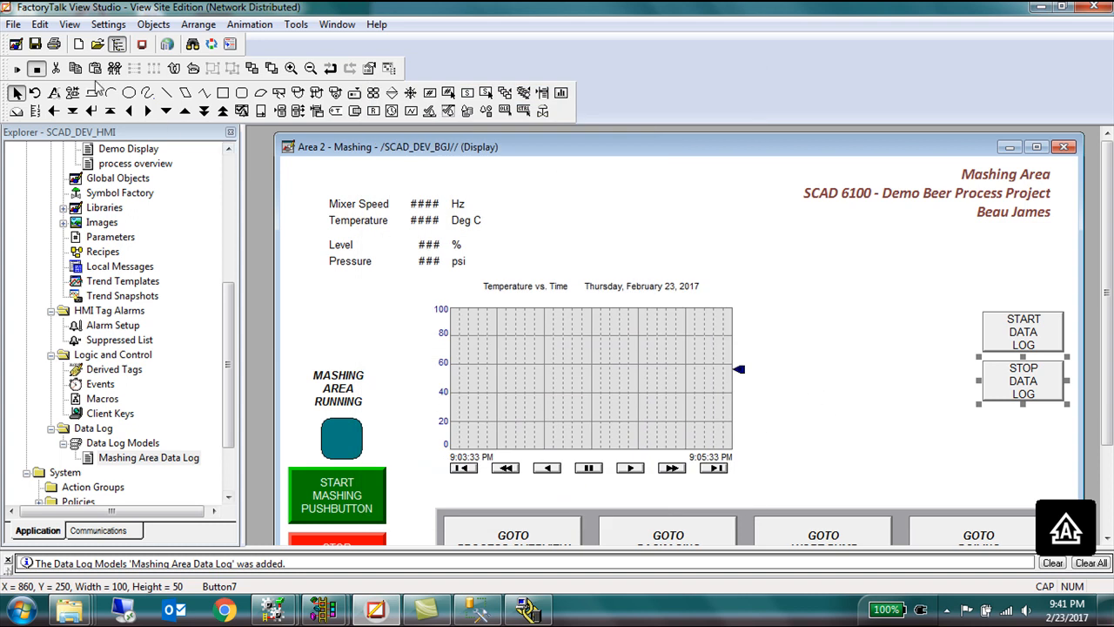
left_click(35, 43)
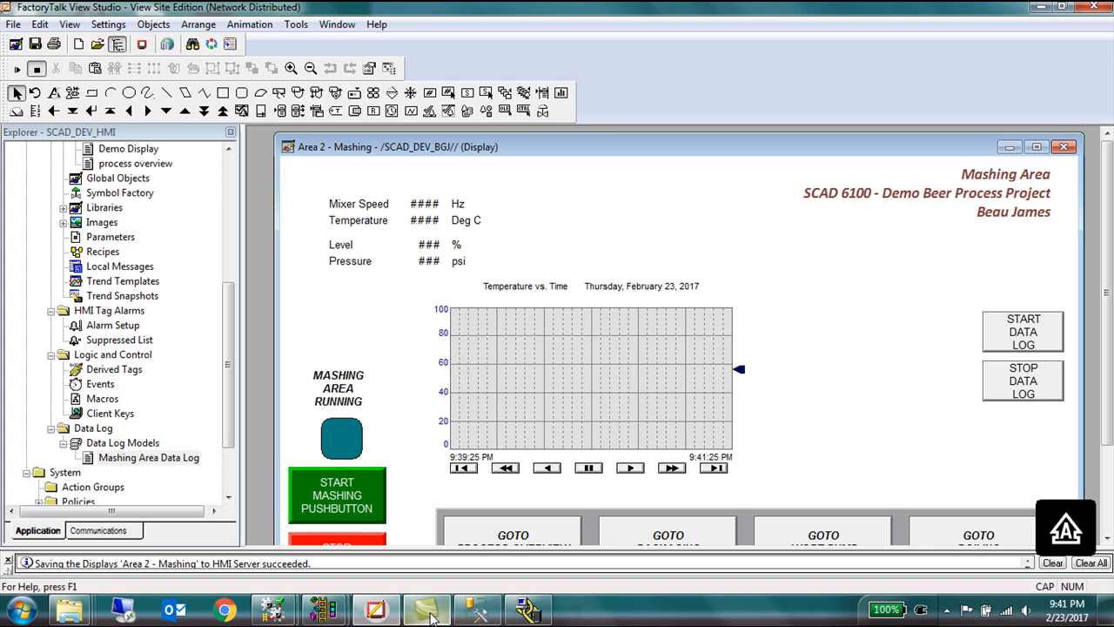
Test run the mashing display, start the data log with its new button, and resize the message area to read the log messages.
mouse_move(427, 610)
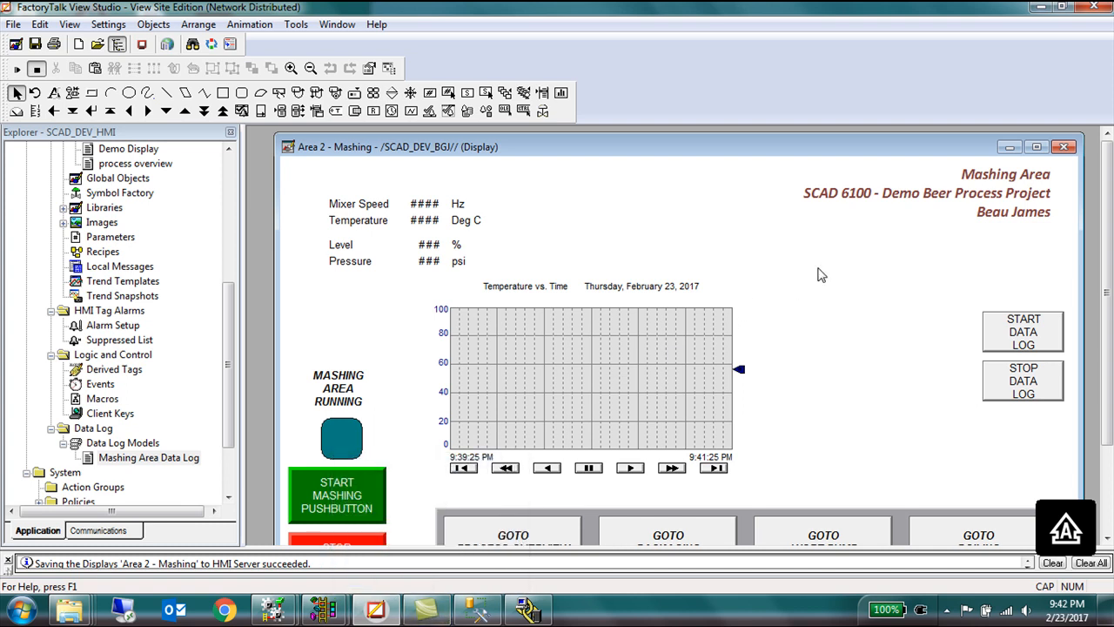
left_click(17, 69)
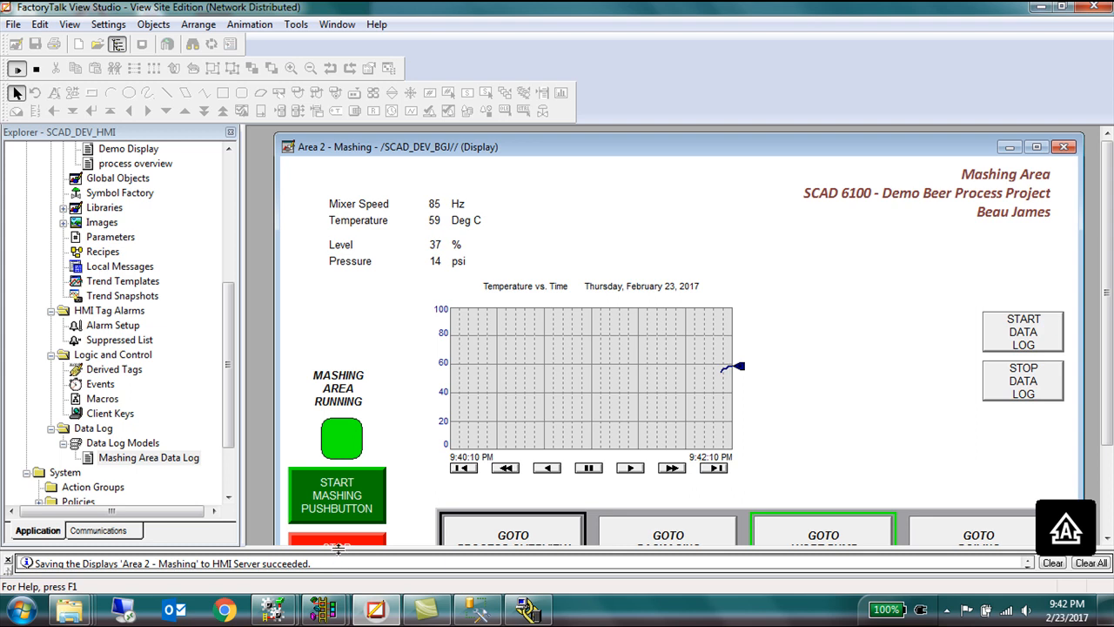
left_click_drag(341, 551, 357, 521)
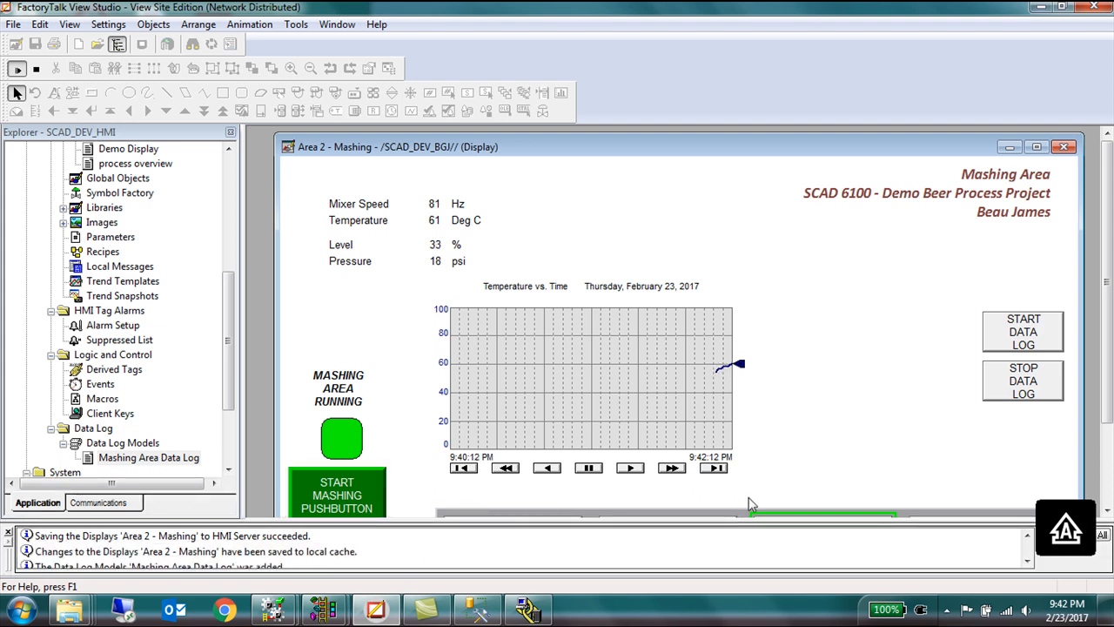
left_click(1014, 338)
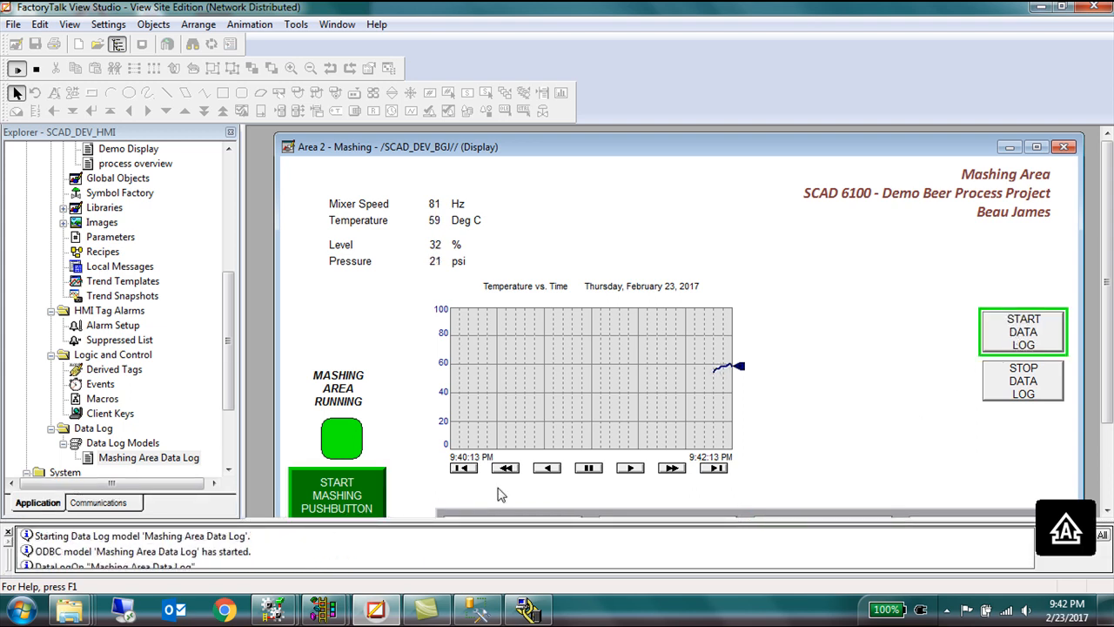
left_click_drag(384, 521, 388, 476)
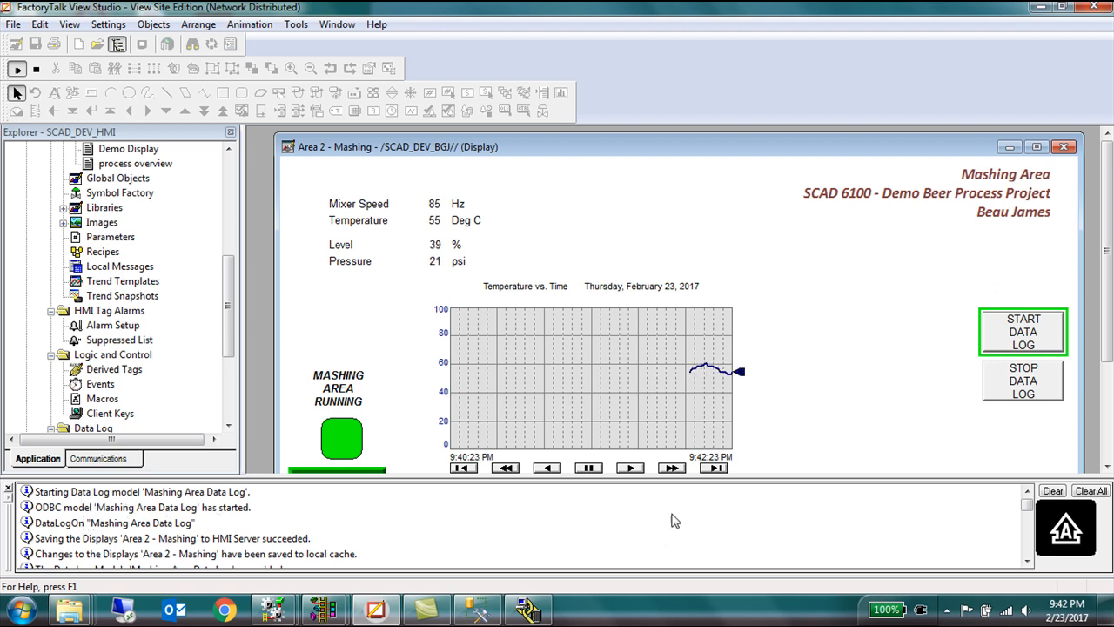
left_click_drag(668, 476, 668, 503)
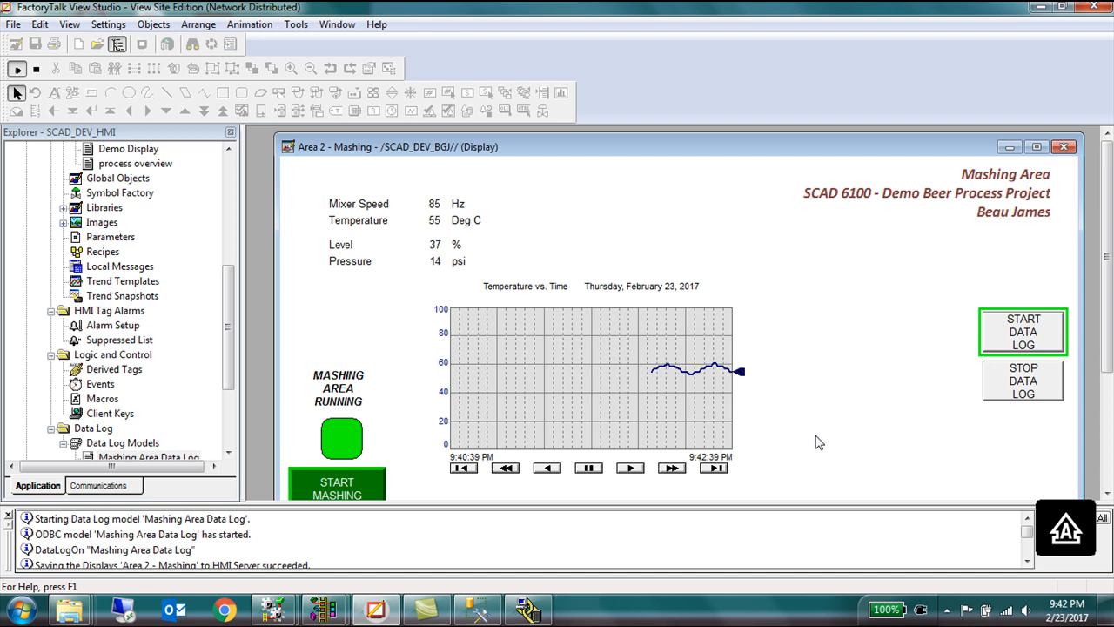
Switch to SQL Server Management Studio and open the top 200 rows of dbo.ValueTable in the SCAD_BGJ database for editing.
mouse_move(476, 616)
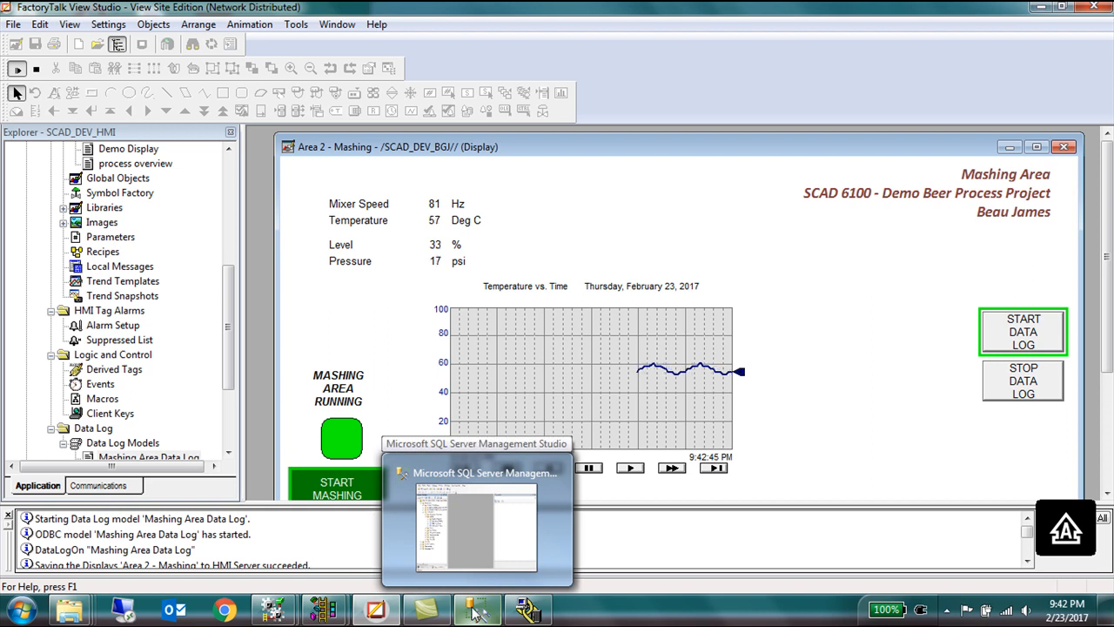
left_click(476, 612)
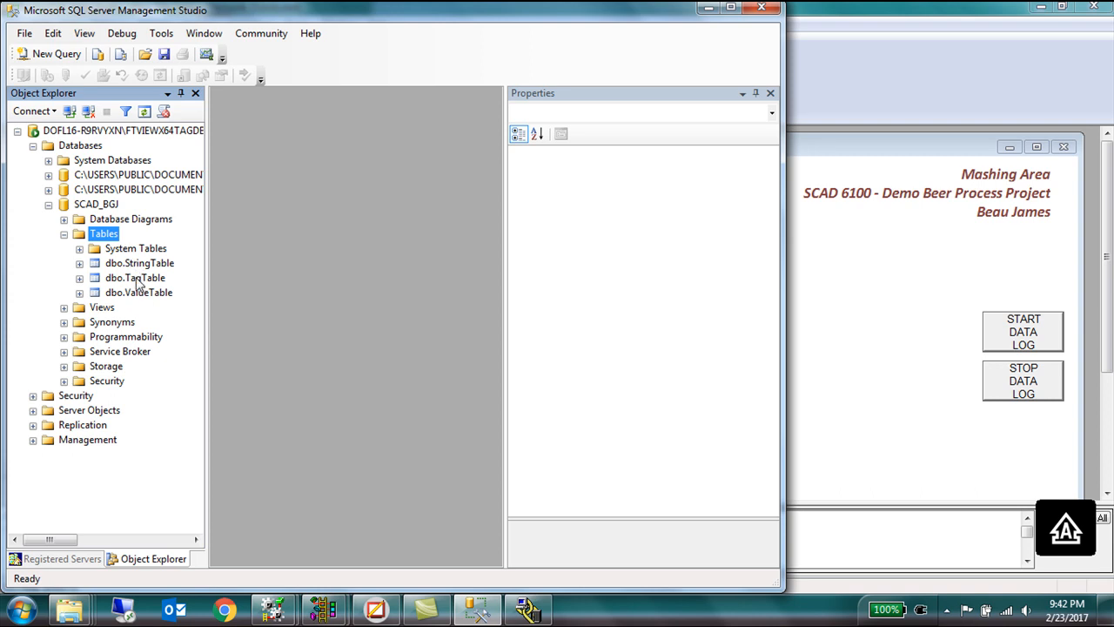
left_click(136, 279)
left_click(144, 293)
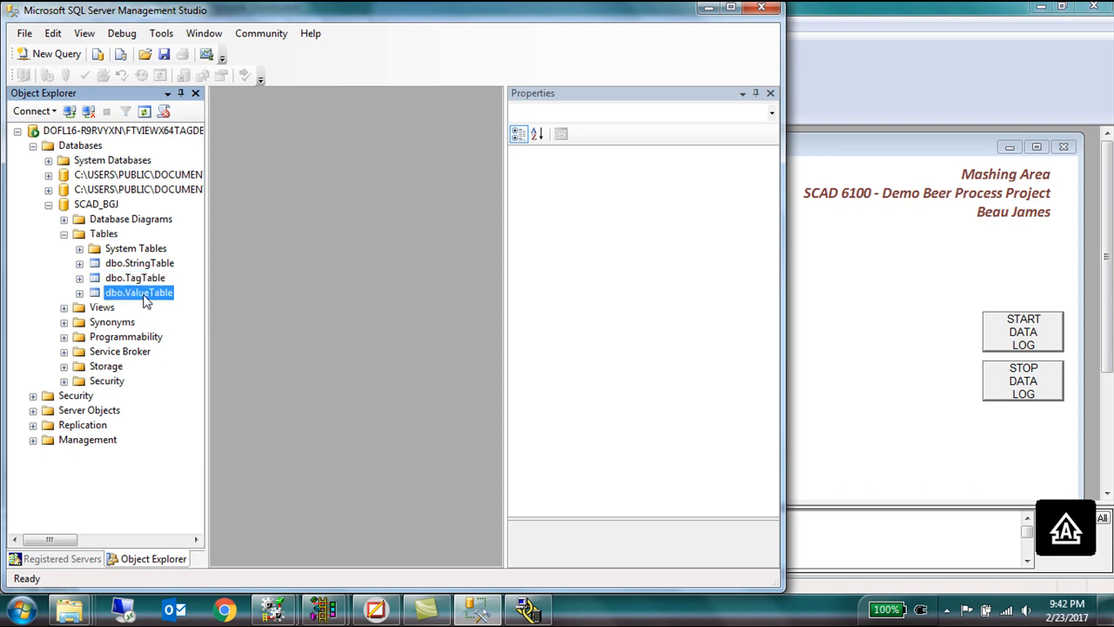
right_click(150, 299)
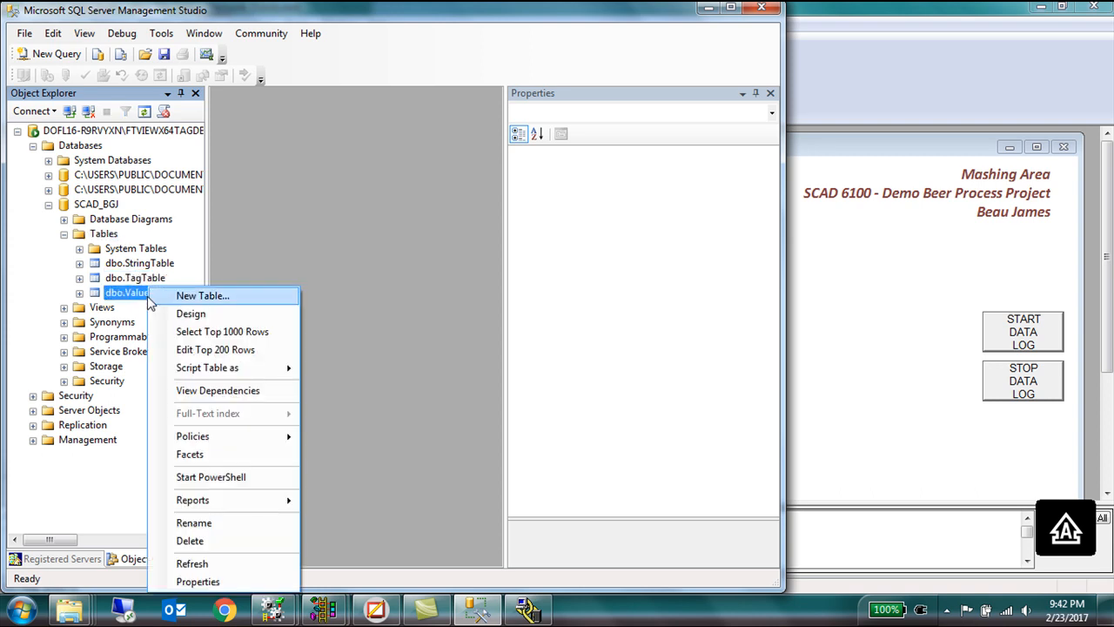
left_click(261, 357)
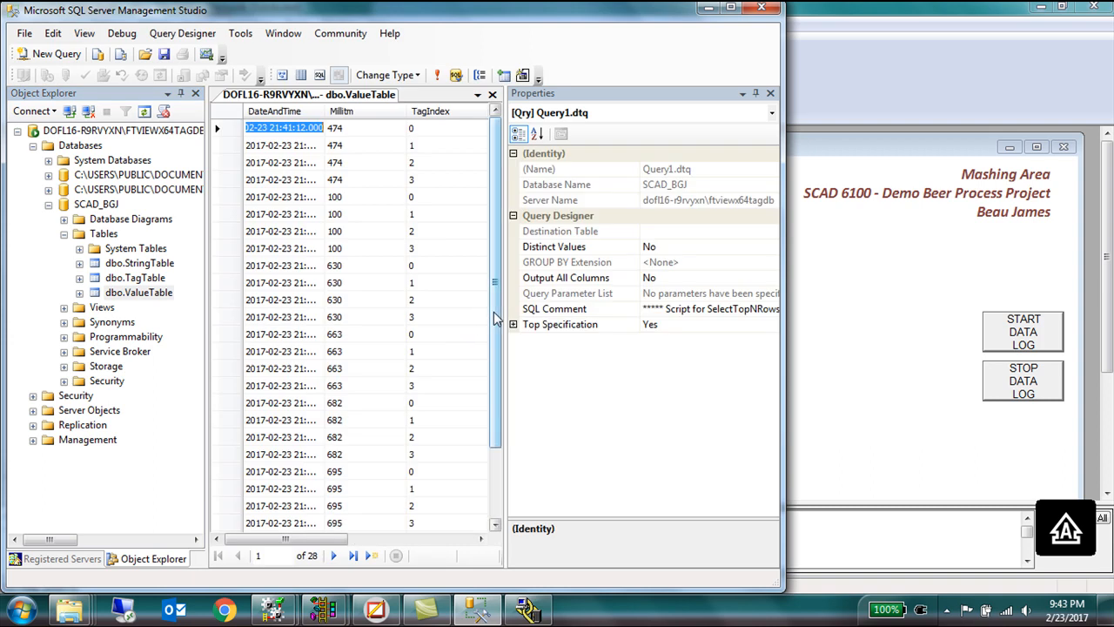
Widen the DateAndTime column and examine the timestamps of the logged rows in dbo.ValueTable.
left_click_drag(322, 111, 354, 112)
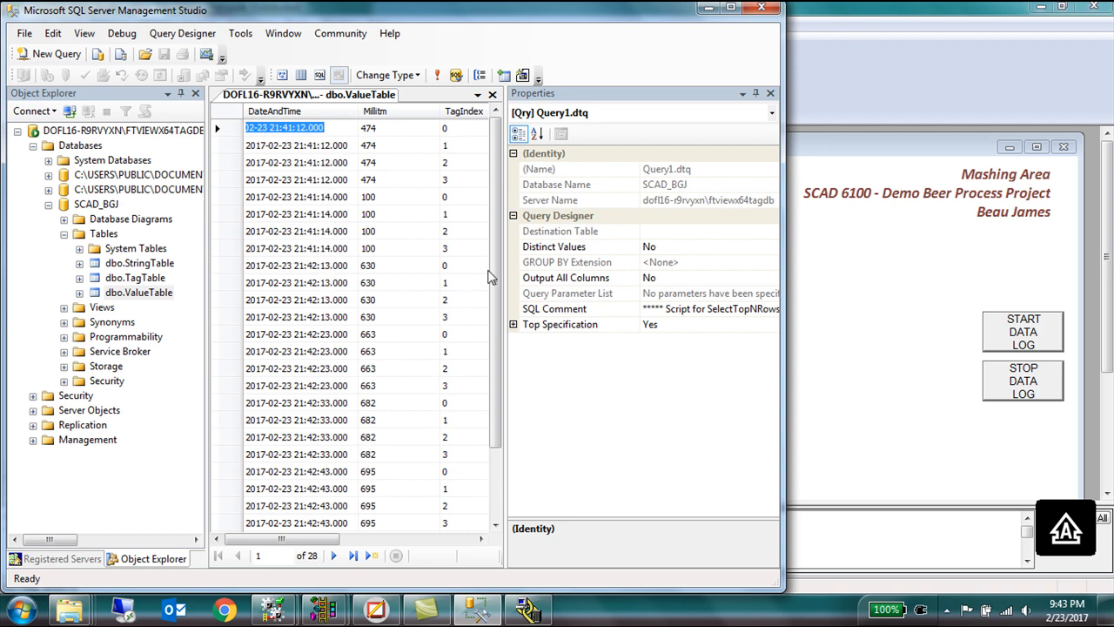
left_click_drag(499, 275, 497, 343)
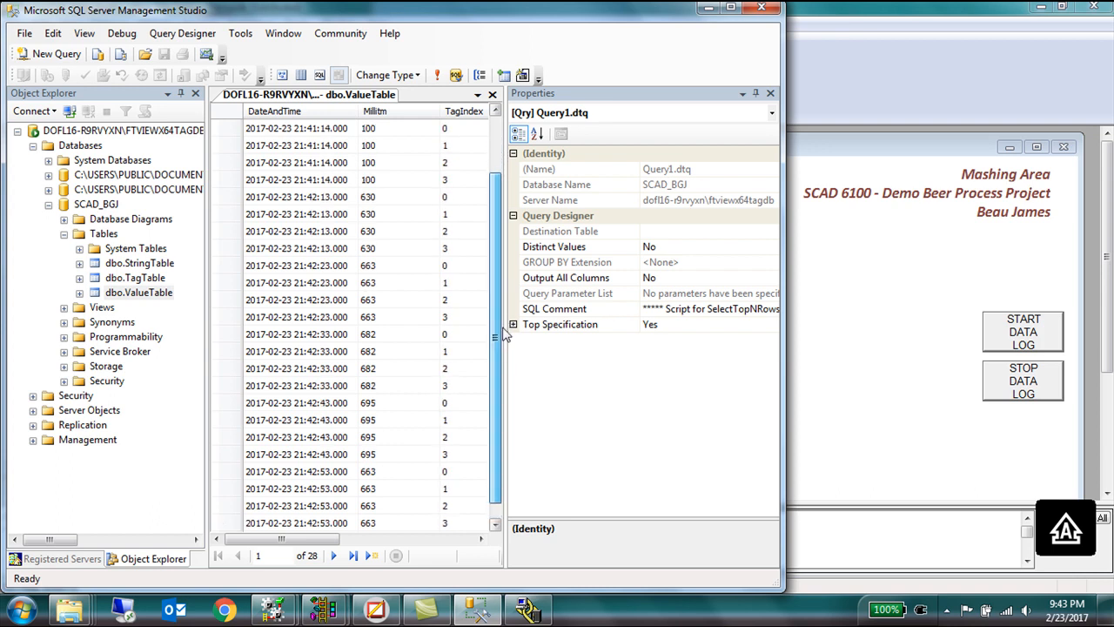
left_click(334, 249)
left_click(329, 286)
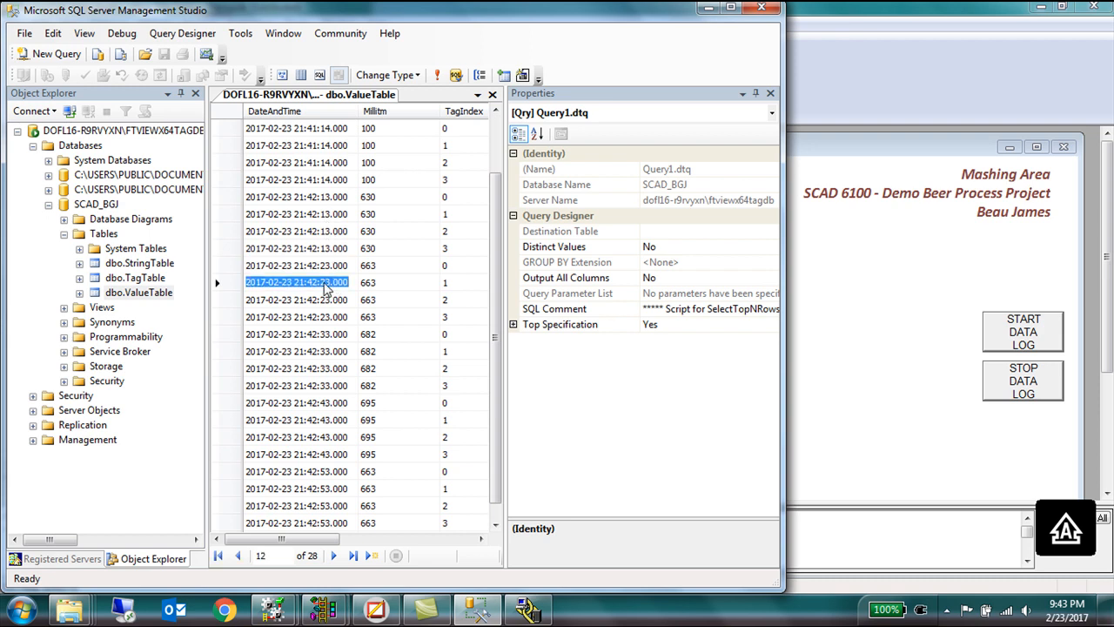
Examine the Val column readings for each TagIndex in the logged rows of dbo.ValueTable, along with their timestamps.
left_click(323, 368)
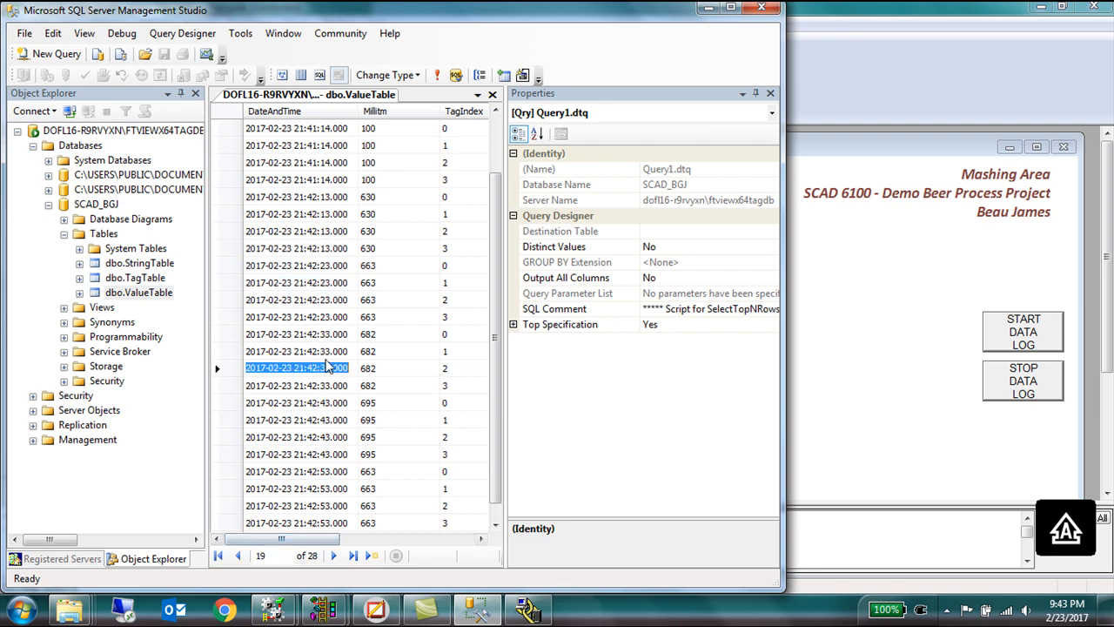
left_click_drag(298, 541, 385, 540)
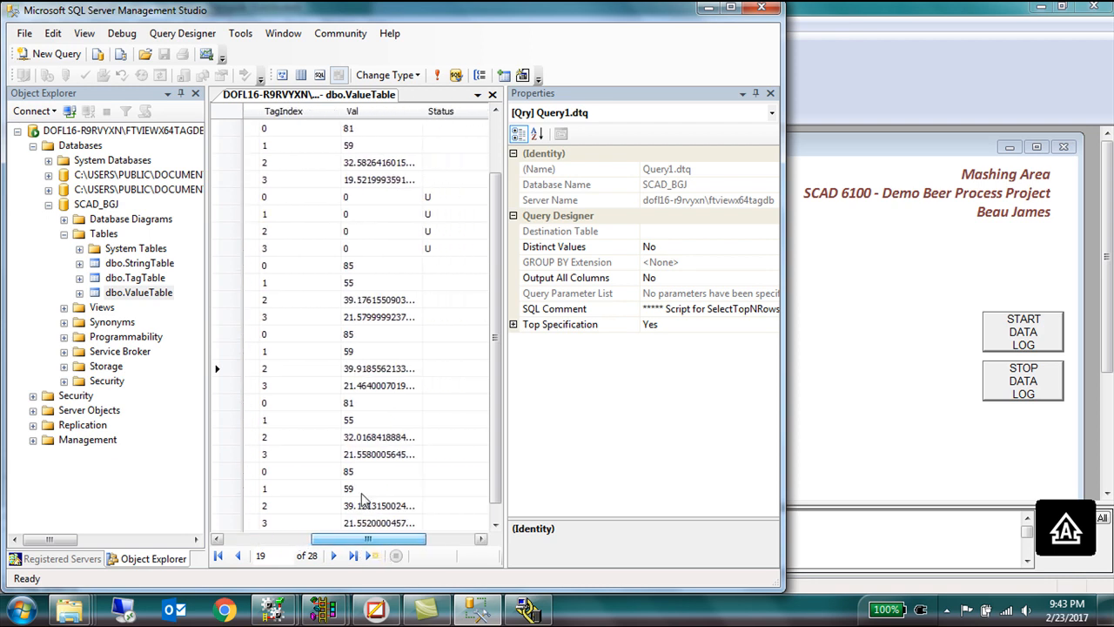
left_click(365, 179)
left_click(372, 179)
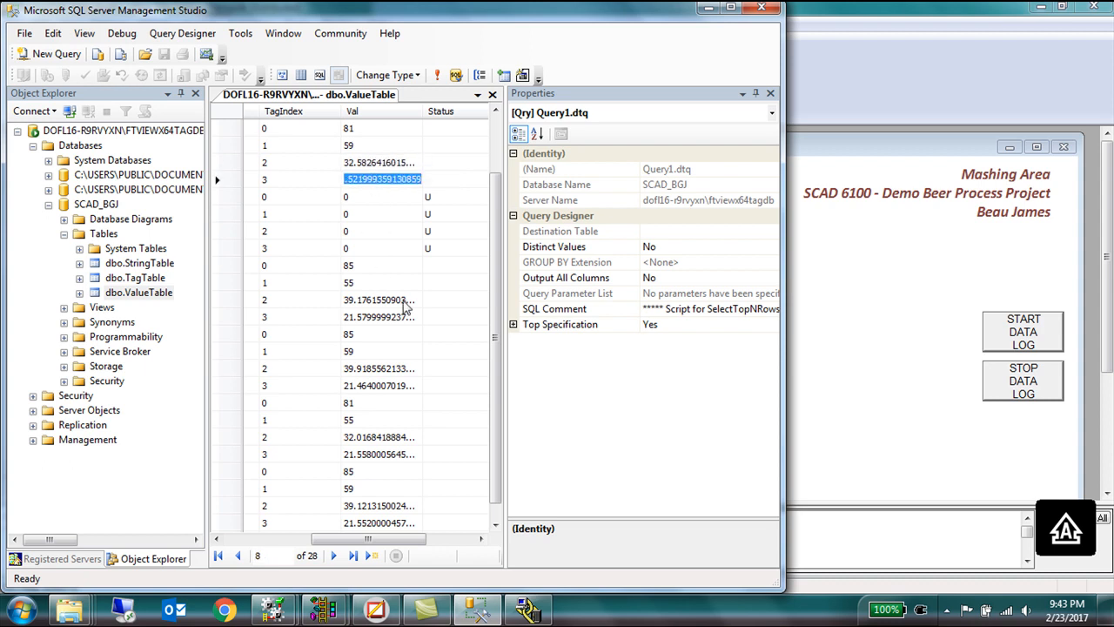
left_click(377, 278)
left_click(379, 281)
left_click(375, 336)
left_click(377, 374)
left_click(380, 387)
left_click(373, 334)
left_click(364, 352)
left_click(370, 370)
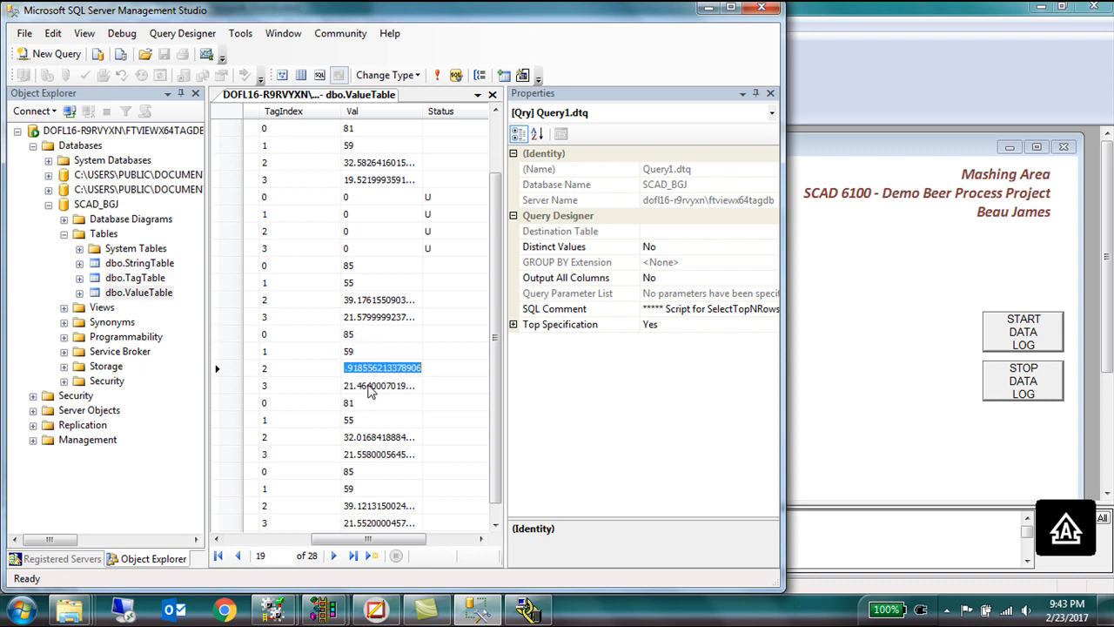
left_click(372, 387)
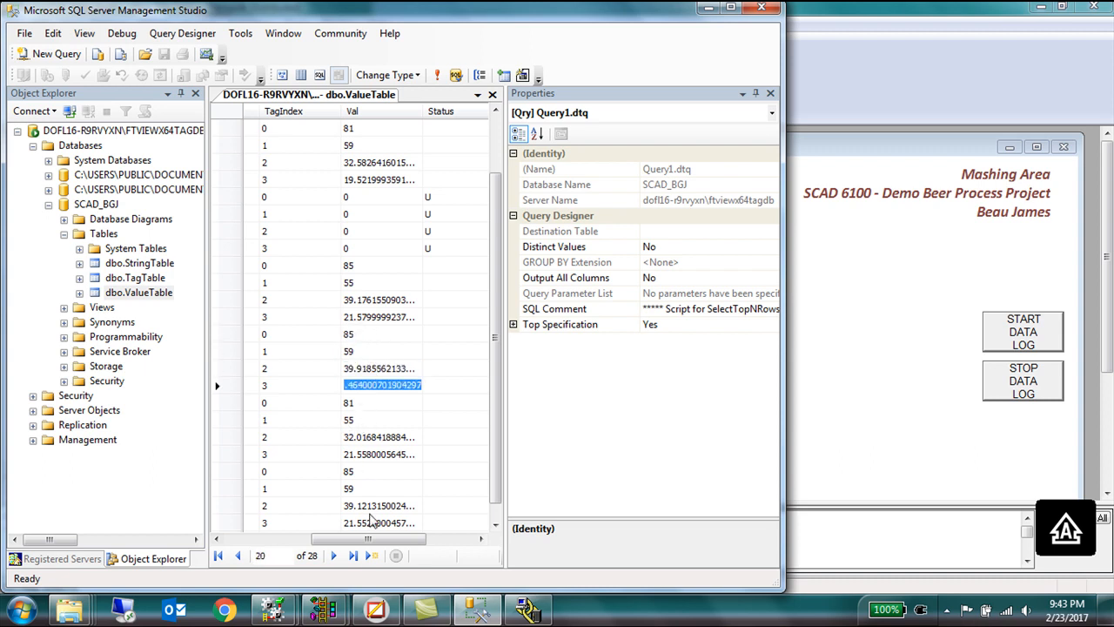
left_click_drag(373, 538, 266, 542)
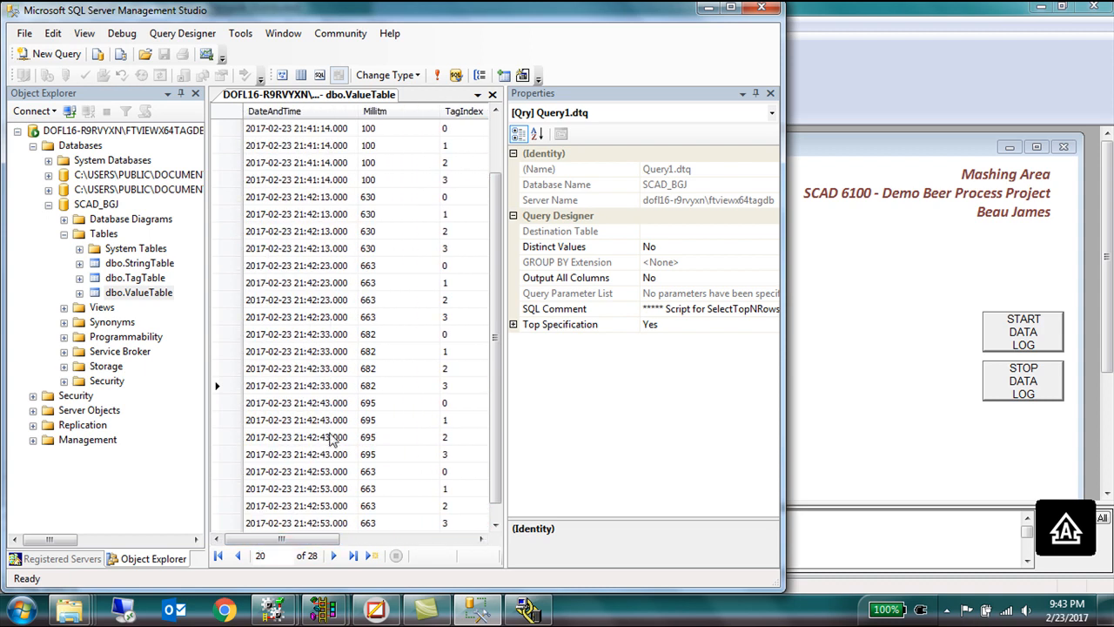
Switch to FactoryTalk View Studio and stop the data log with the running mashing display's STOP DATA LOG button.
left_click(852, 403)
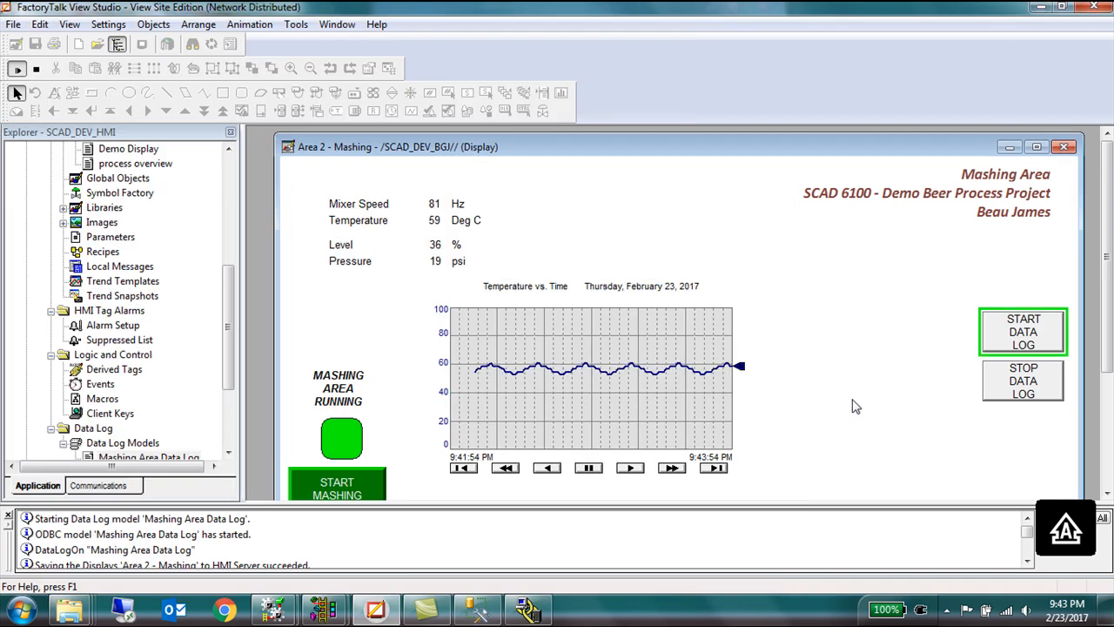
left_click(1024, 387)
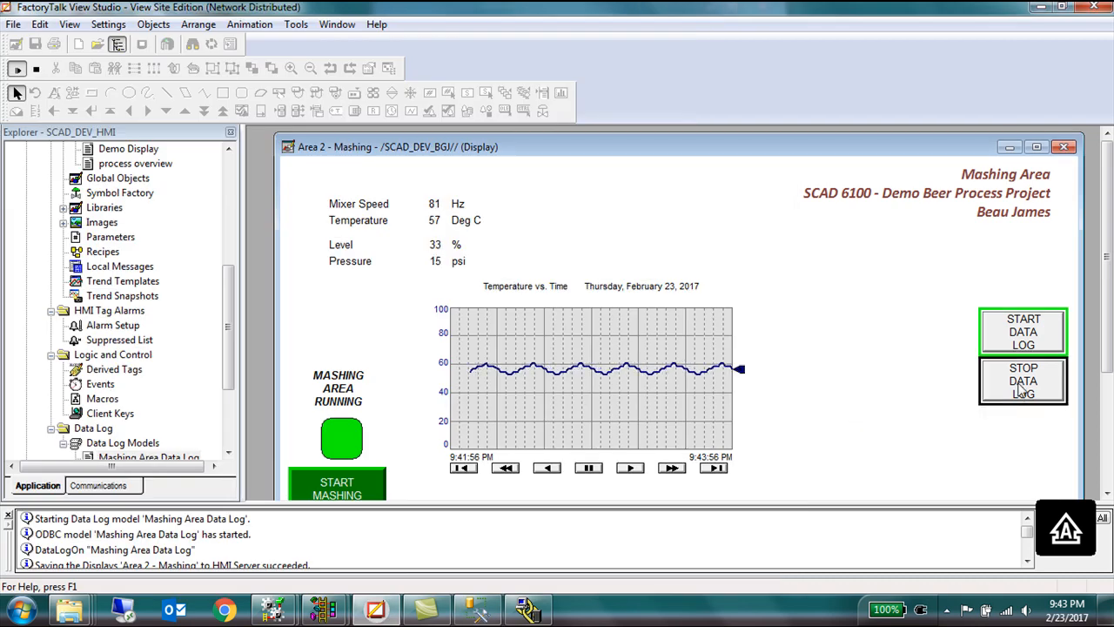
left_click(1023, 389)
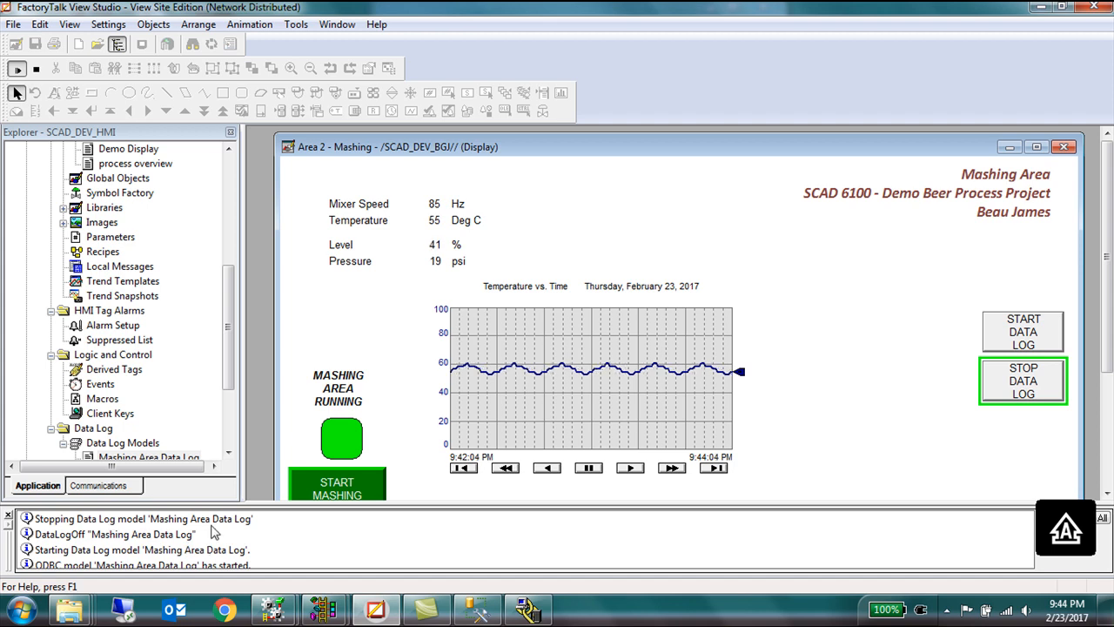
Switch to SQL Server Management Studio, widen the dbo.ValueTable results grid, and re-execute the query to view the newest rows.
left_click(480, 609)
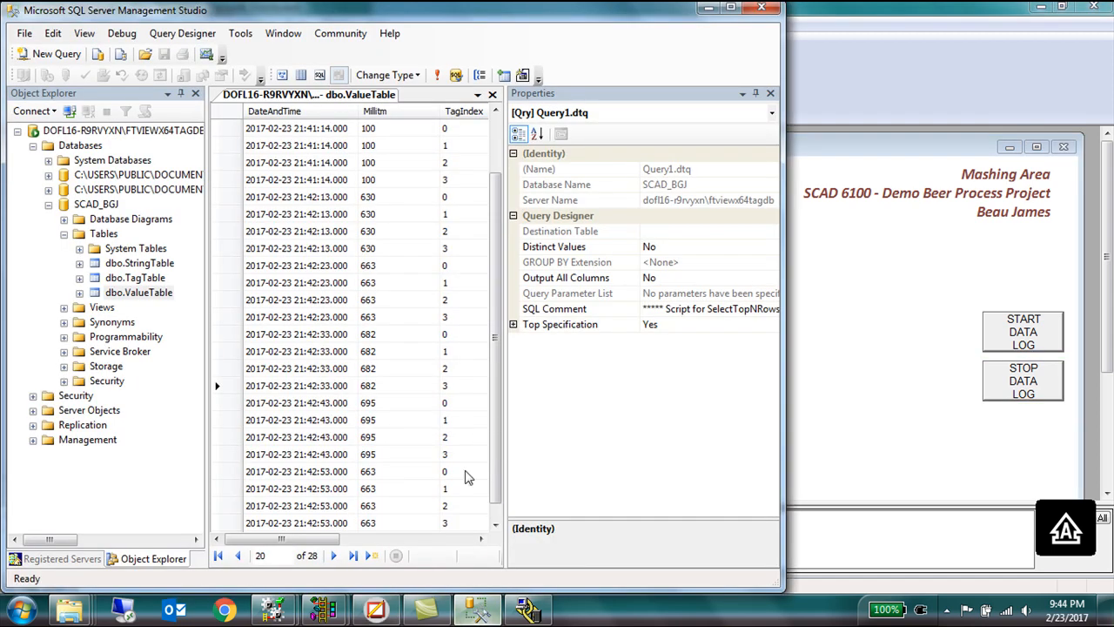
left_click_drag(503, 423, 617, 428)
scroll(615, 435, "down", 1)
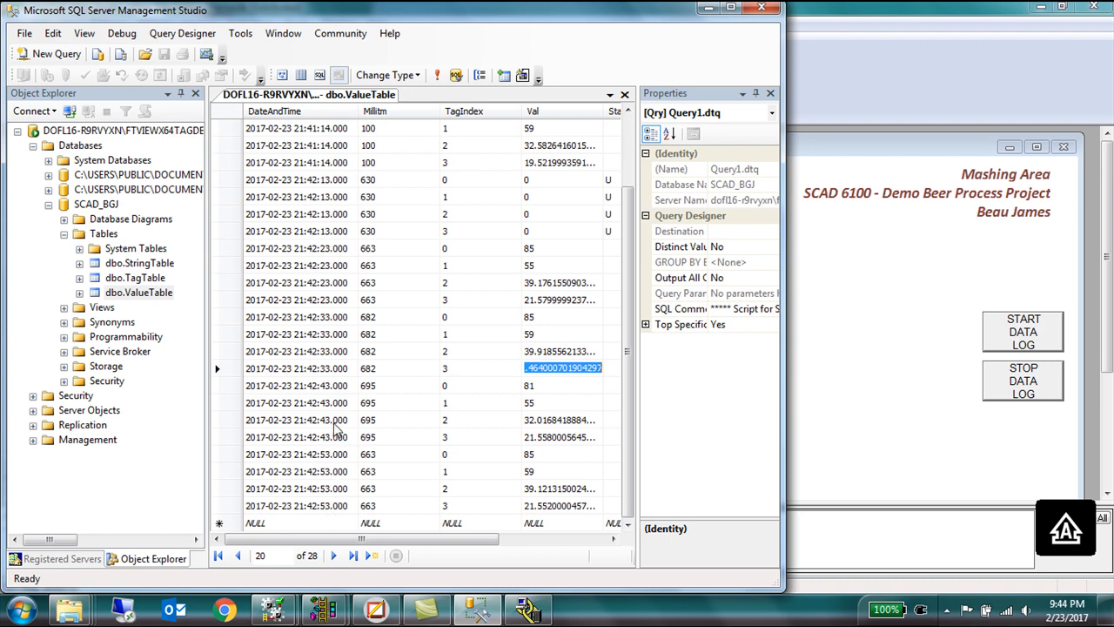
right_click(332, 424)
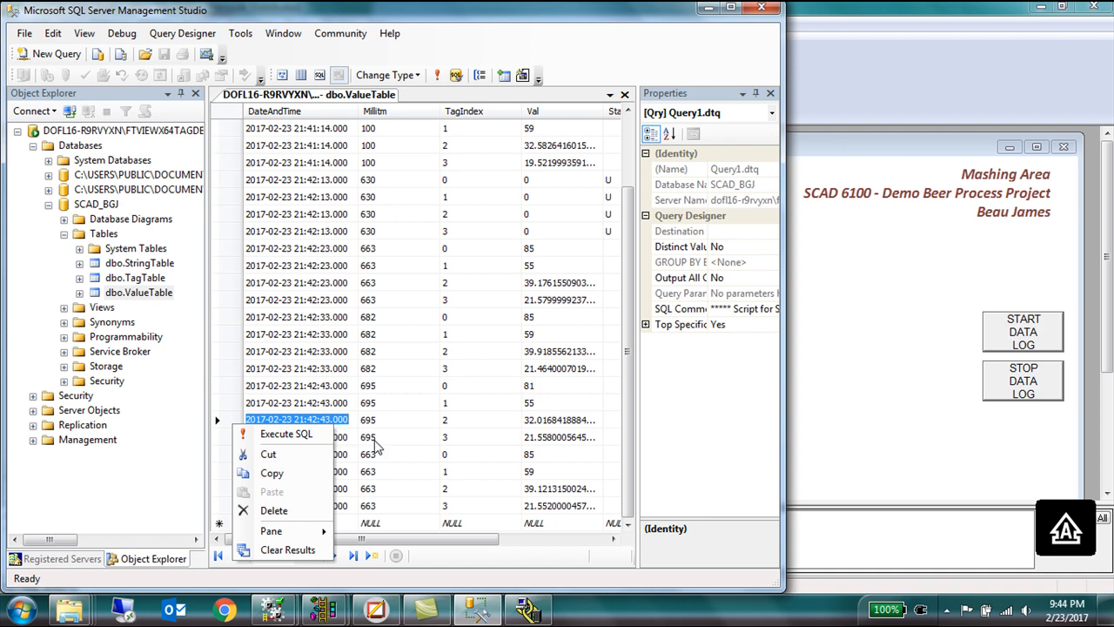
right_click(369, 438)
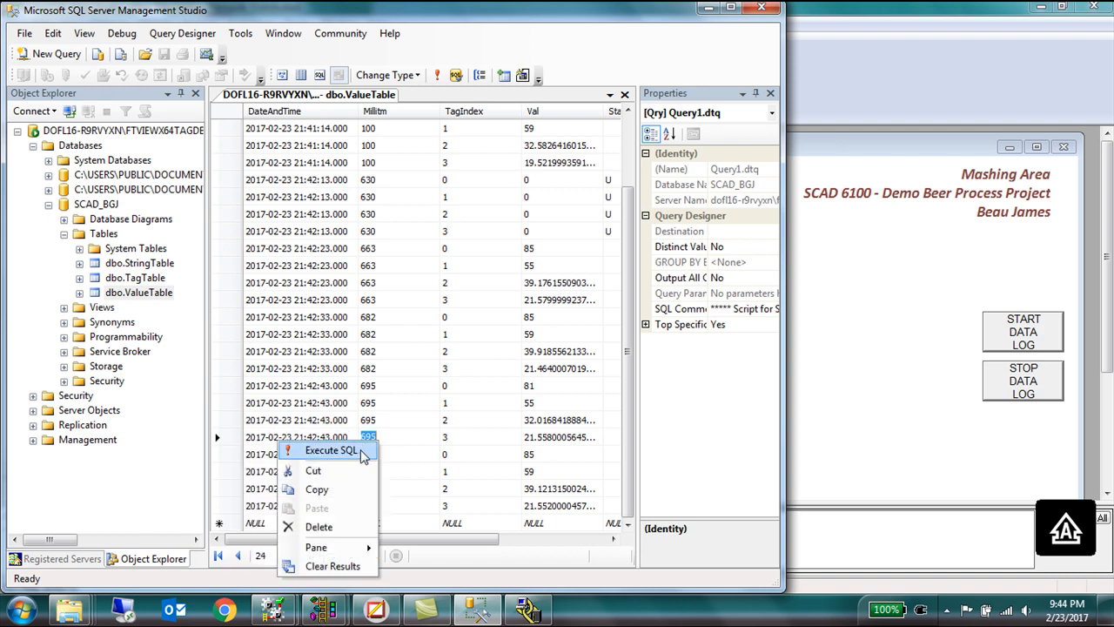
left_click(363, 455)
left_click_drag(625, 275, 626, 522)
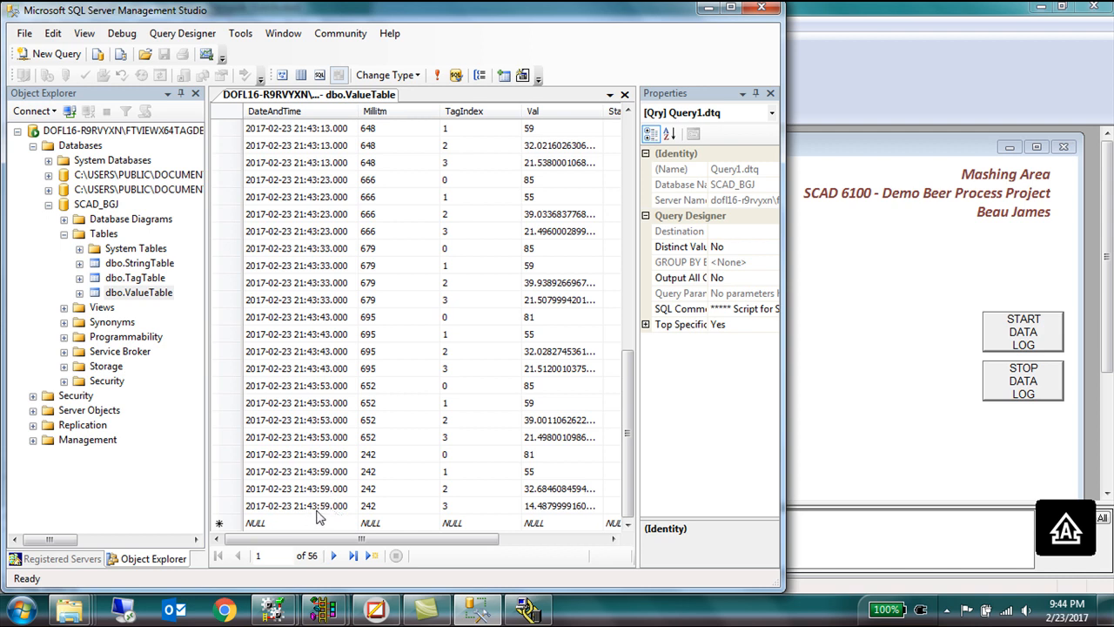
Re-execute the dbo.ValueTable query twice to check the last rows for new records, and return to FactoryTalk View Studio.
right_click(412, 430)
left_click(364, 439)
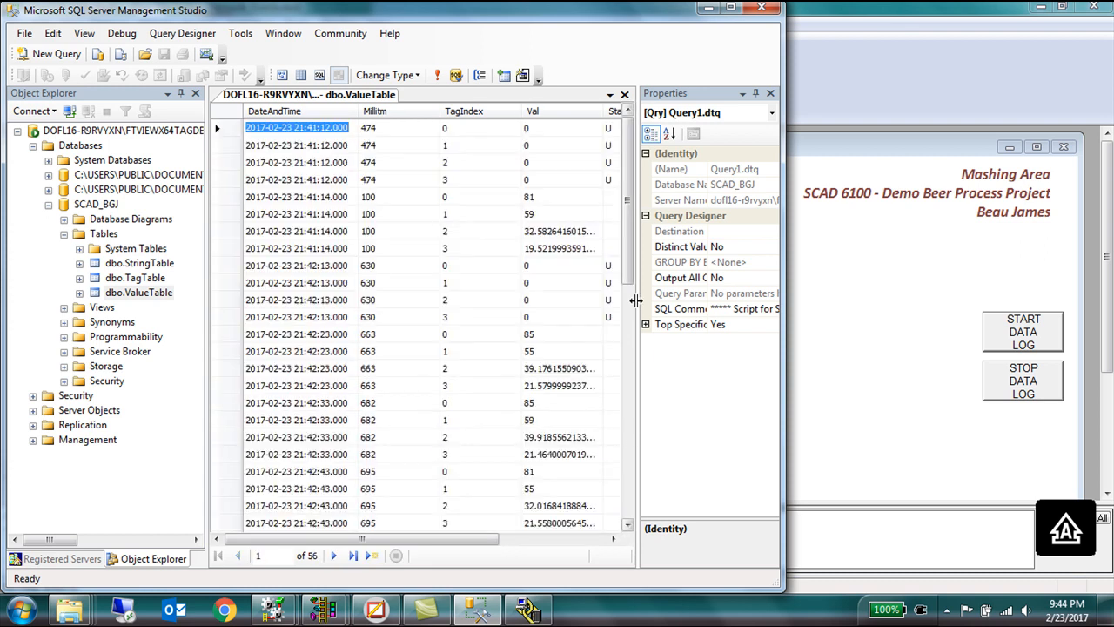
left_click_drag(628, 271, 596, 520)
left_click(323, 489)
right_click(324, 489)
left_click(304, 369)
left_click_drag(628, 244, 614, 500)
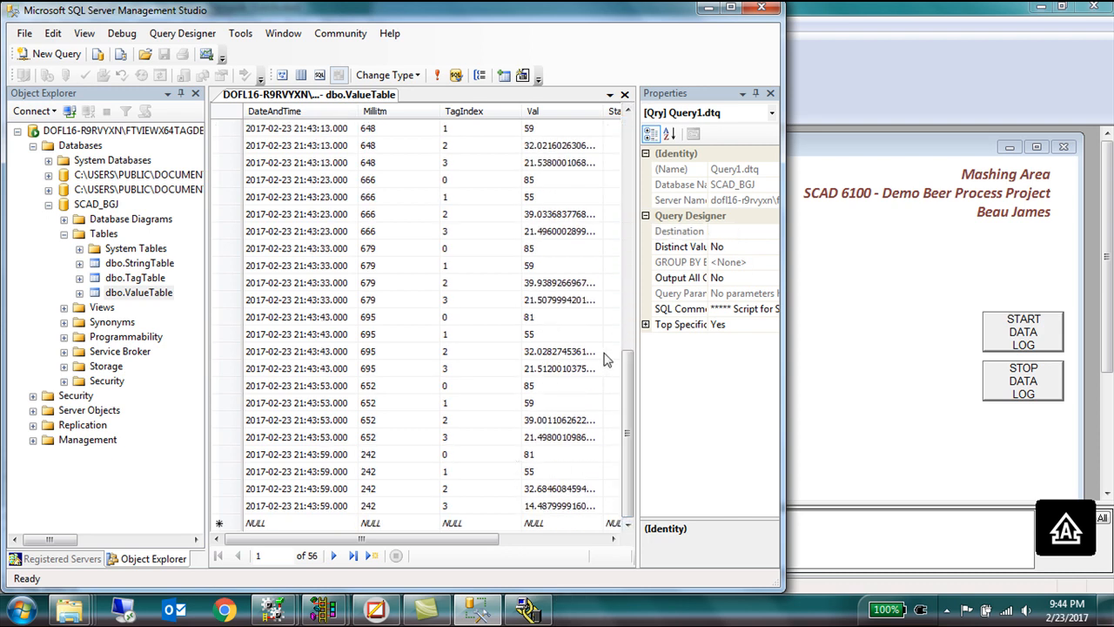
left_click(832, 356)
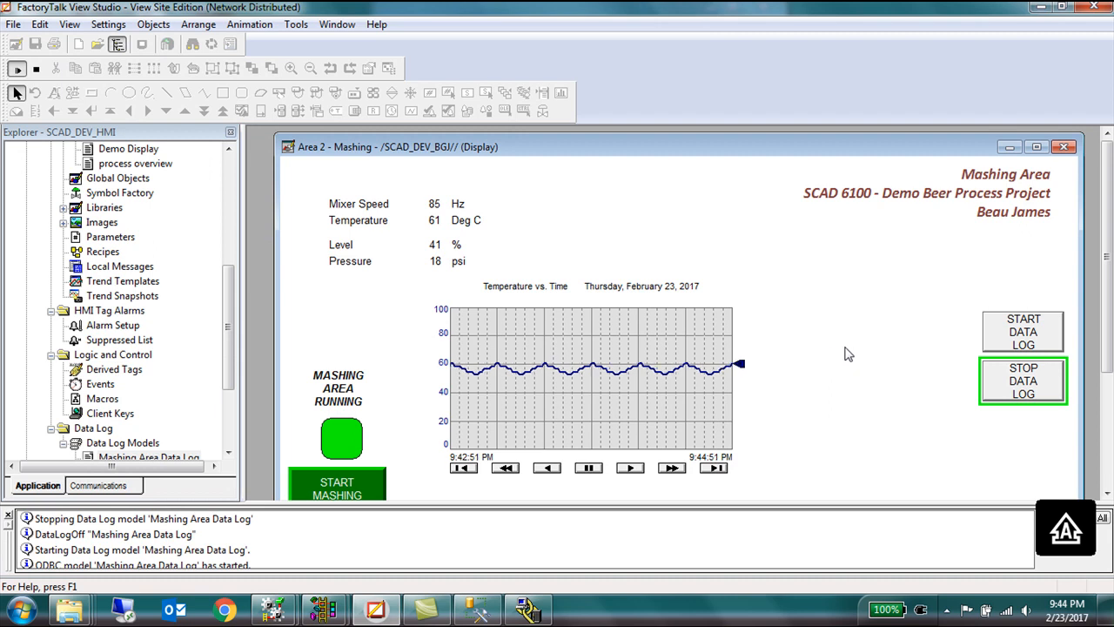